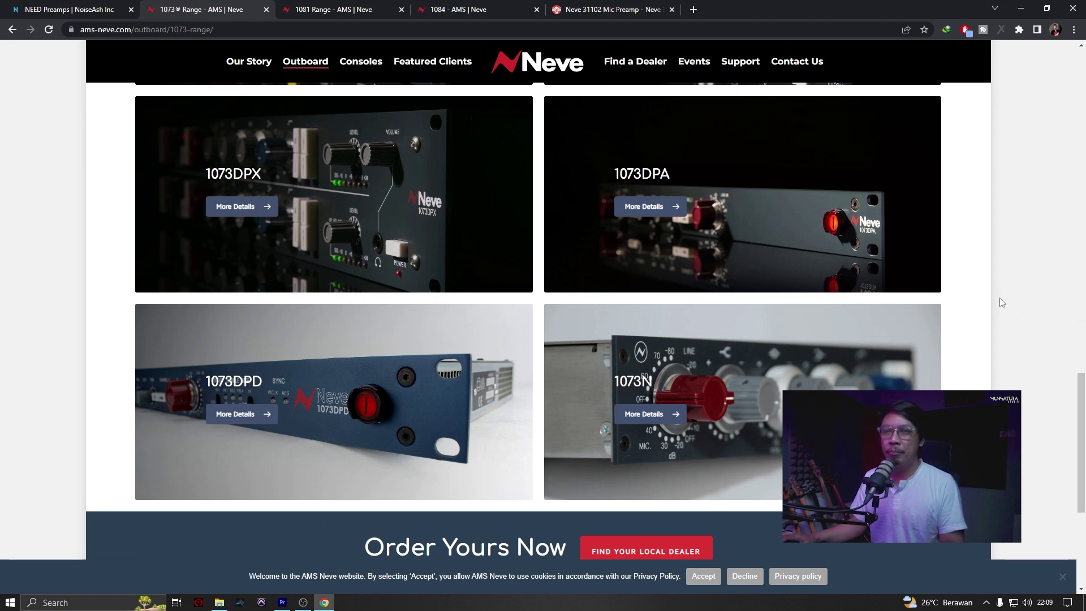
Step: Look through the Neve 1081 Range page and the 1084 page, including the front-panel view and product description
{"action": "left_click", "coordinate": [347, 8]}
{"action": "scroll", "coordinate": [1069, 282], "scroll_direction": "down", "scroll_amount": 3}
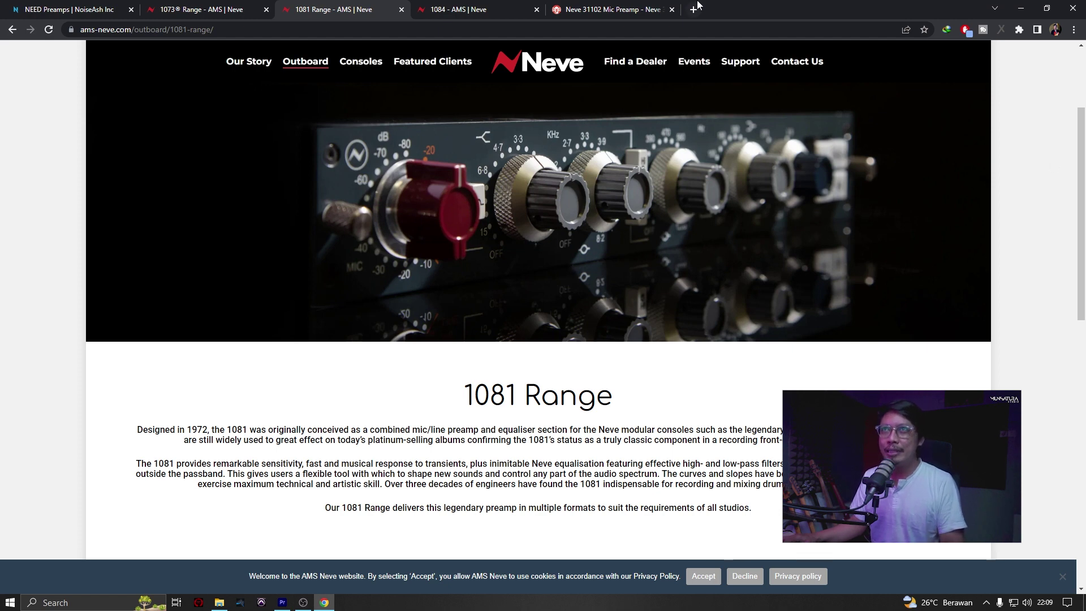
{"action": "left_click", "coordinate": [470, 6]}
{"action": "scroll", "coordinate": [984, 327], "scroll_direction": "down", "scroll_amount": 4}
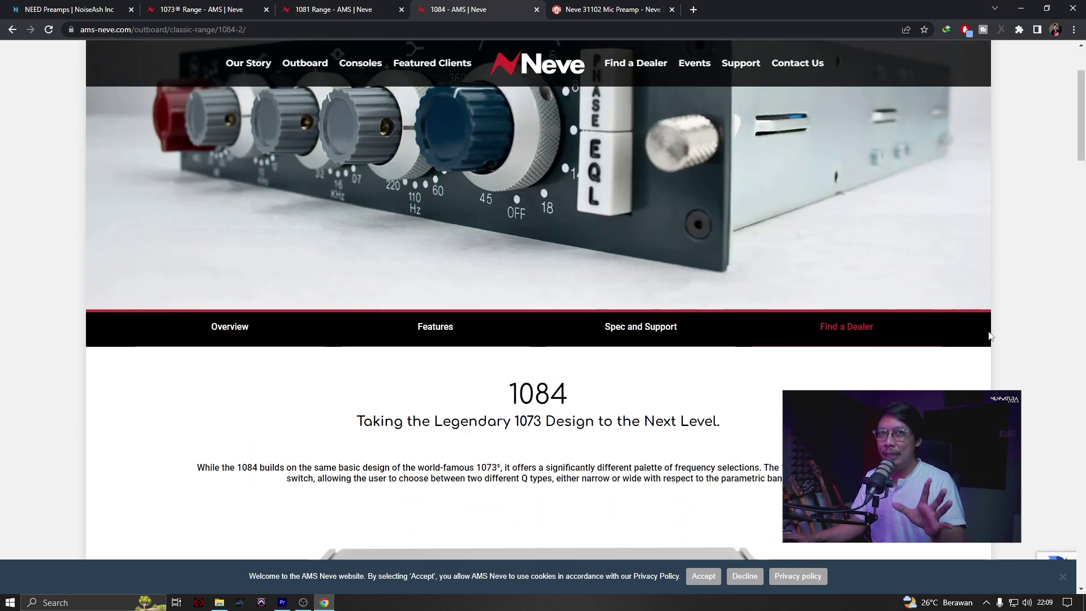
{"action": "scroll", "coordinate": [989, 334], "scroll_direction": "up", "scroll_amount": 4}
{"action": "scroll", "coordinate": [989, 334], "scroll_direction": "down", "scroll_amount": 7}
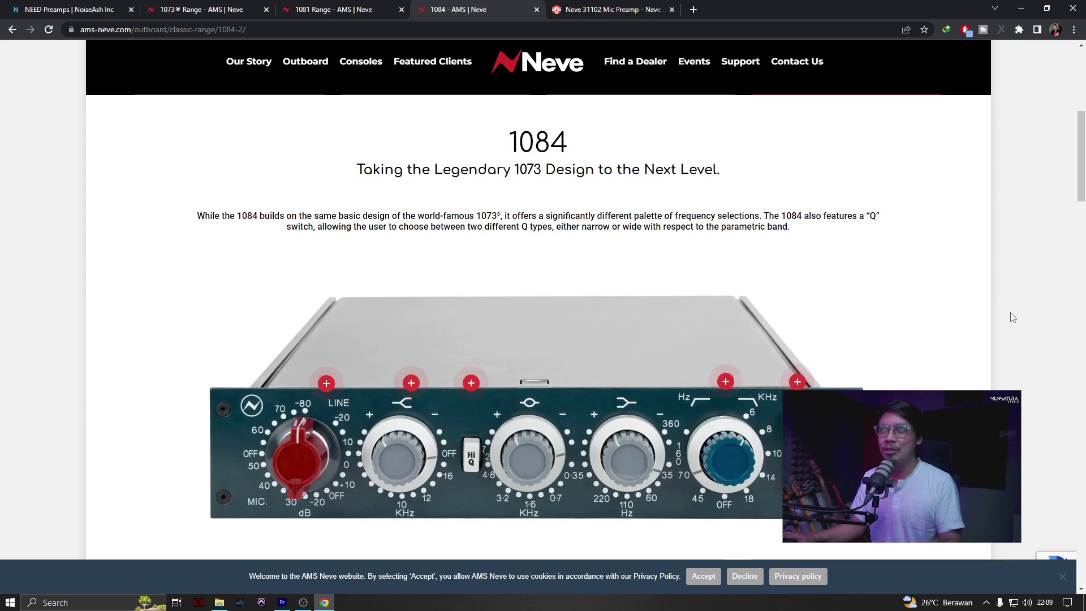
{"action": "scroll", "coordinate": [1012, 318], "scroll_direction": "down", "scroll_amount": 1}
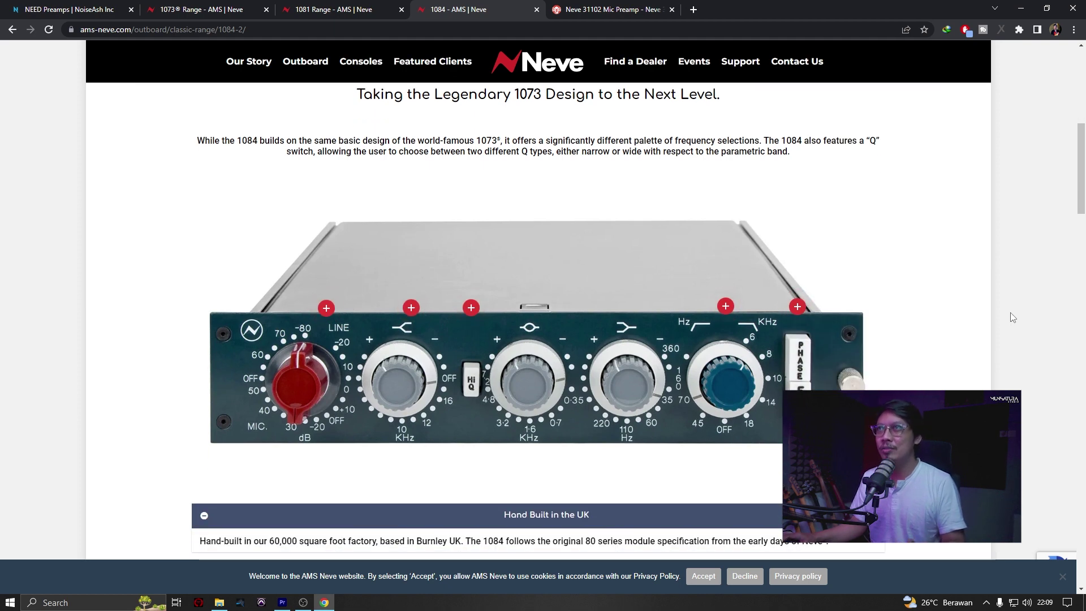
{"action": "scroll", "coordinate": [666, 93], "scroll_direction": "up", "scroll_amount": 4}
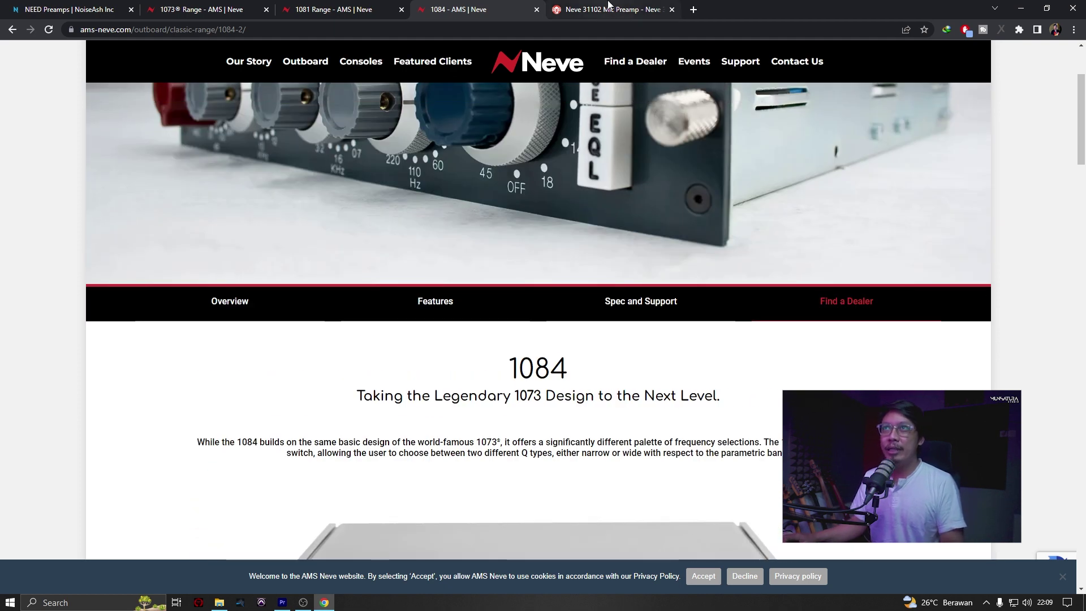
Step: Look through the Vintage King article on the Neve 31102 Mic Pre/EQ and its photos
{"action": "left_click", "coordinate": [610, 9]}
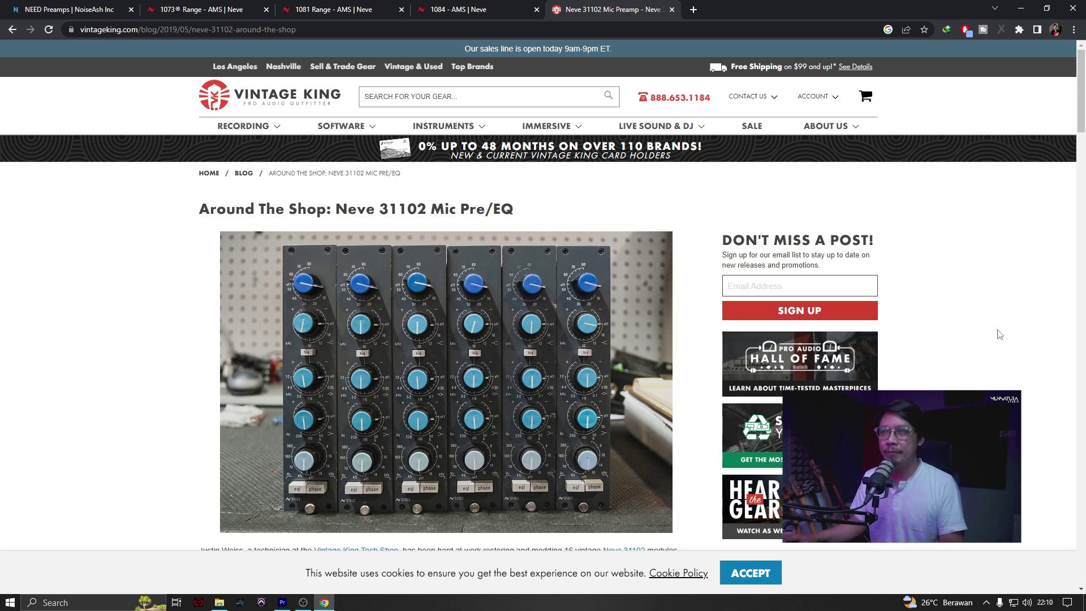
{"action": "scroll", "coordinate": [1000, 336], "scroll_direction": "down", "scroll_amount": 20}
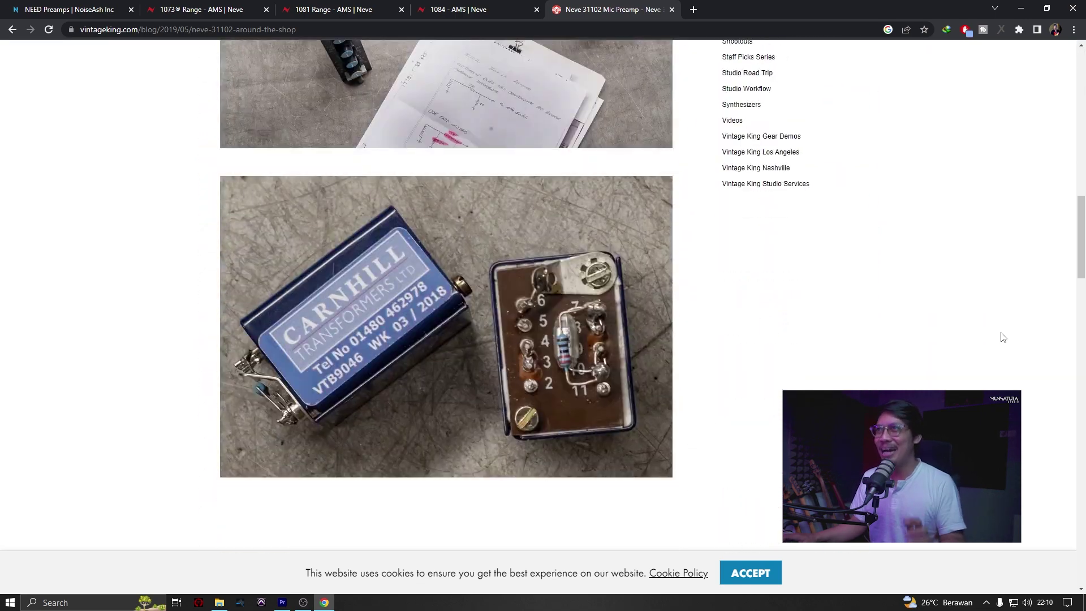
{"action": "scroll", "coordinate": [1003, 337], "scroll_direction": "down", "scroll_amount": 10}
{"action": "scroll", "coordinate": [1004, 338], "scroll_direction": "down", "scroll_amount": 4}
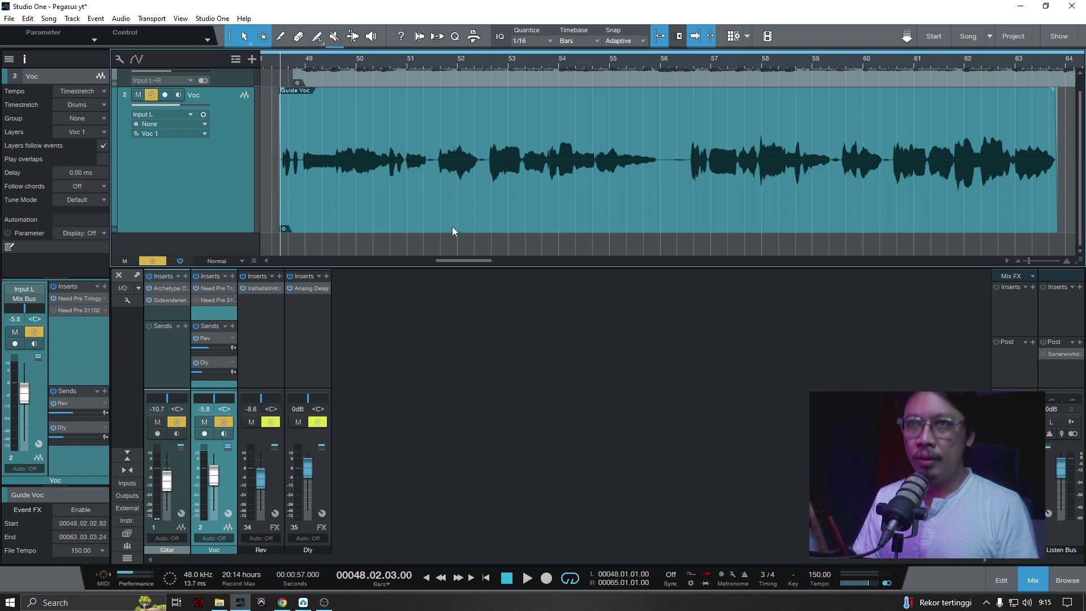
Step: Switch to Studio One, bypass all inserts on the Voc channel, and save the song
{"action": "key", "text": "ctrl+s"}
{"action": "left_click", "coordinate": [195, 288]}
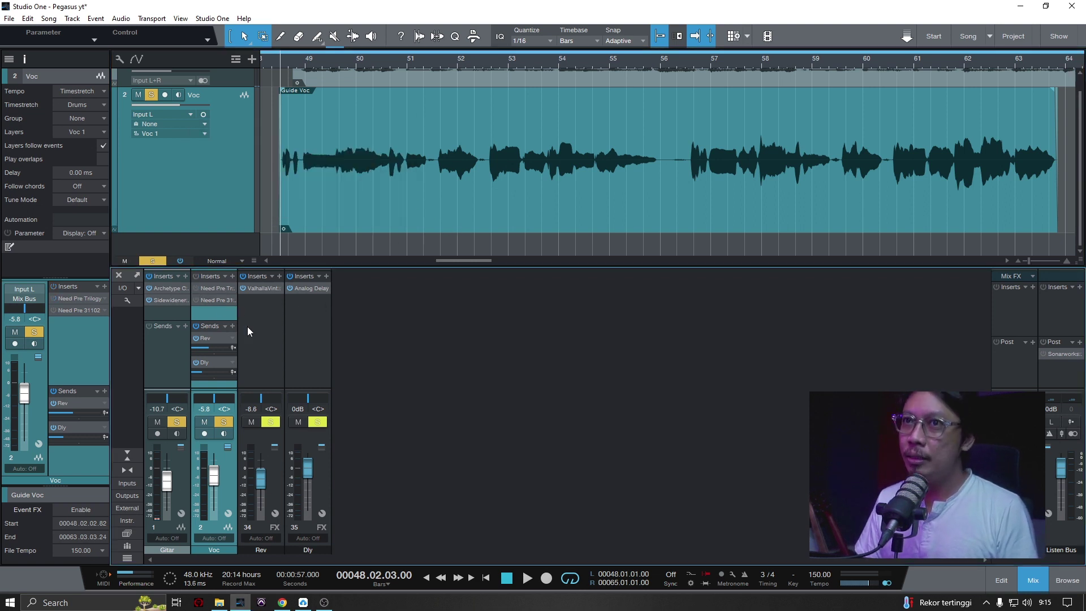
{"action": "scroll", "coordinate": [317, 134], "scroll_direction": "down", "scroll_amount": 2}
{"action": "key", "text": "ctrl+s"}
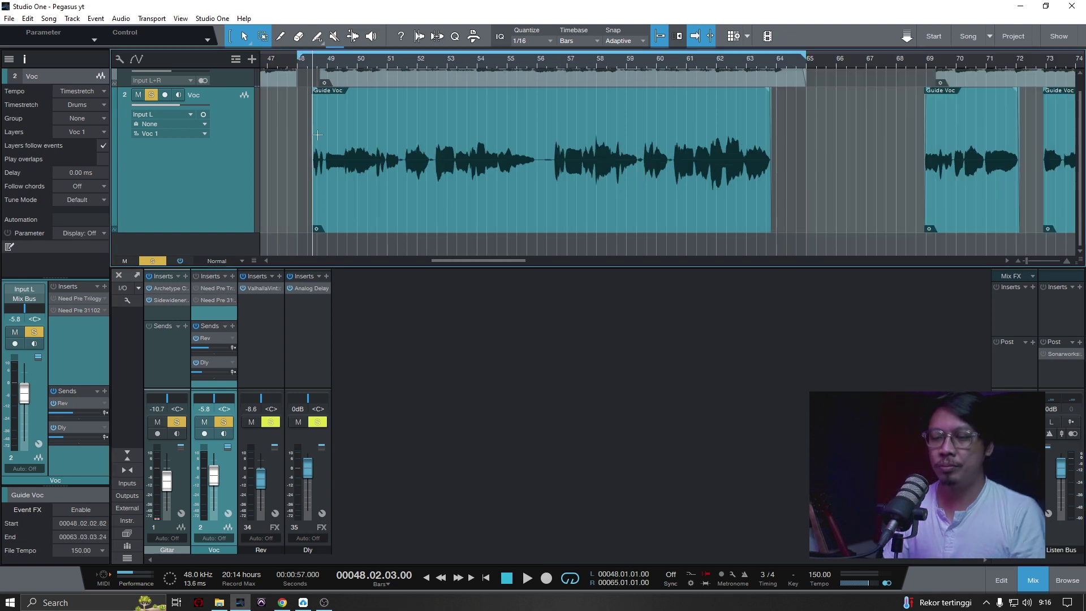
Step: Play the guitar and unprocessed vocal together from bar 48, and stop playback
{"action": "key", "text": "space"}
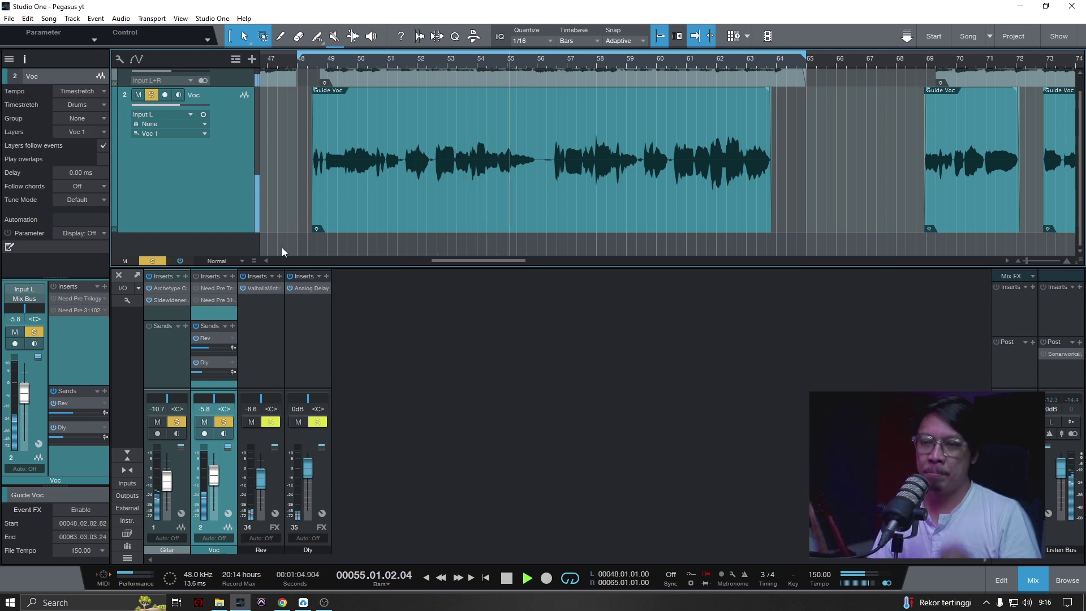
{"action": "key", "text": "space"}
Step: Unsolo and mute the Gitar track and bypass the Voc channel's sends to audition the dry vocal alone
{"action": "scroll", "coordinate": [224, 184], "scroll_direction": "up", "scroll_amount": 1}
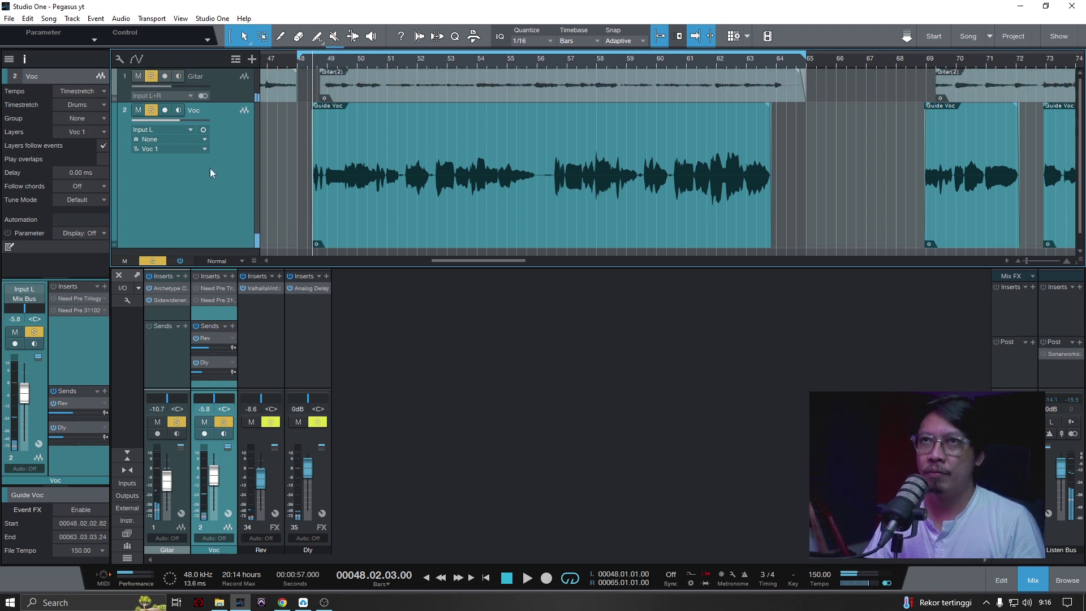
{"action": "left_click", "coordinate": [151, 77]}
{"action": "left_click", "coordinate": [138, 77]}
{"action": "left_click", "coordinate": [196, 326]}
{"action": "key", "text": "space"}
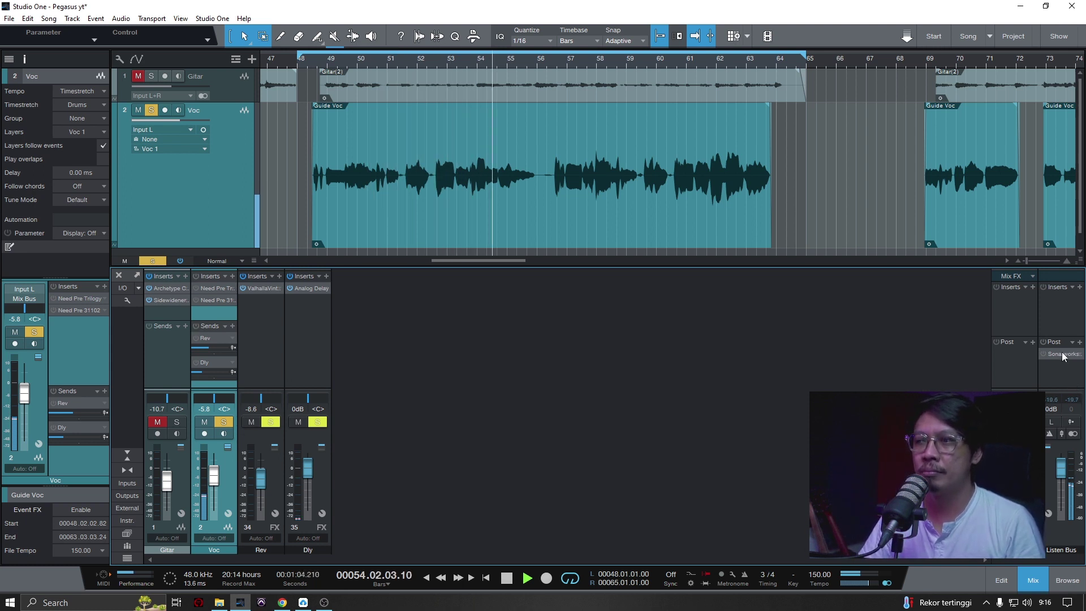
{"action": "key", "text": "space"}
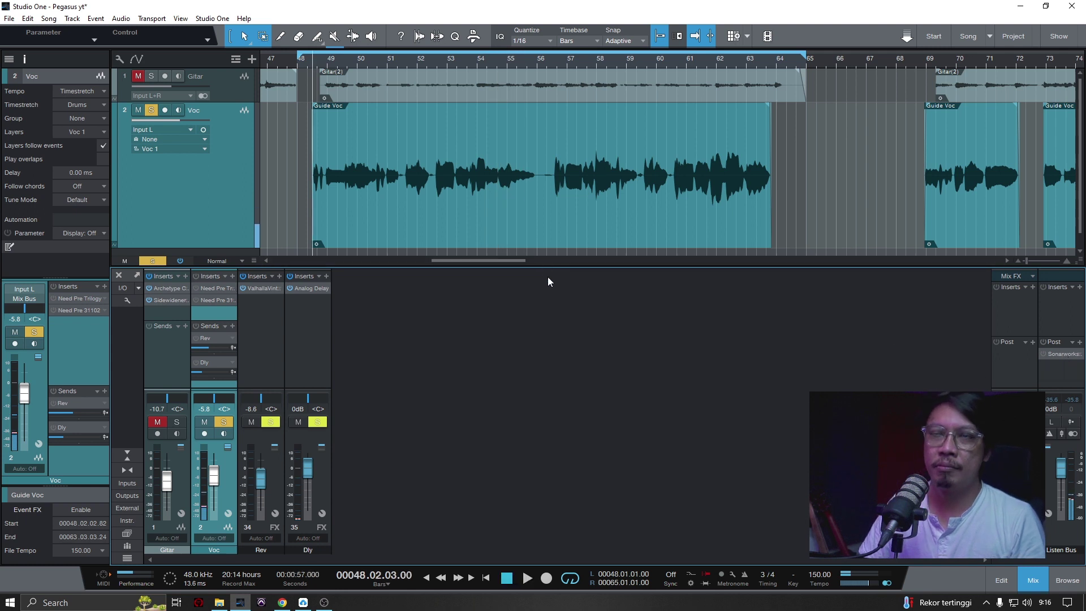
Step: Add an audio track named Tone Gen below the Voc track
{"action": "scroll", "coordinate": [231, 243], "scroll_direction": "down", "scroll_amount": 1}
{"action": "right_click", "coordinate": [231, 234]}
{"action": "key", "text": "Escape"}
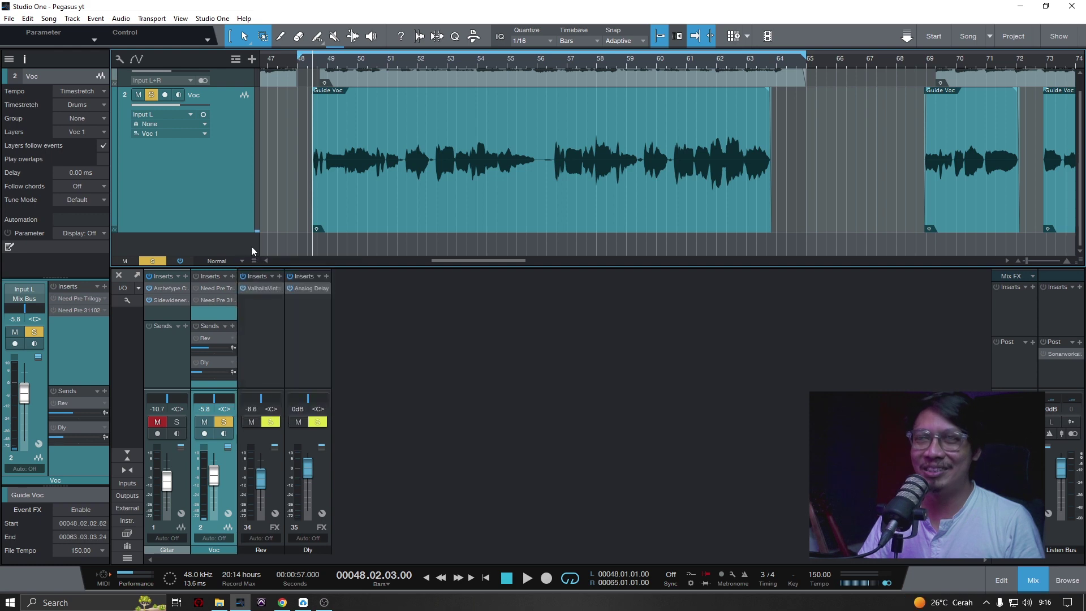
{"action": "type", "text": "e Gen"}
{"action": "key", "text": "Return"}
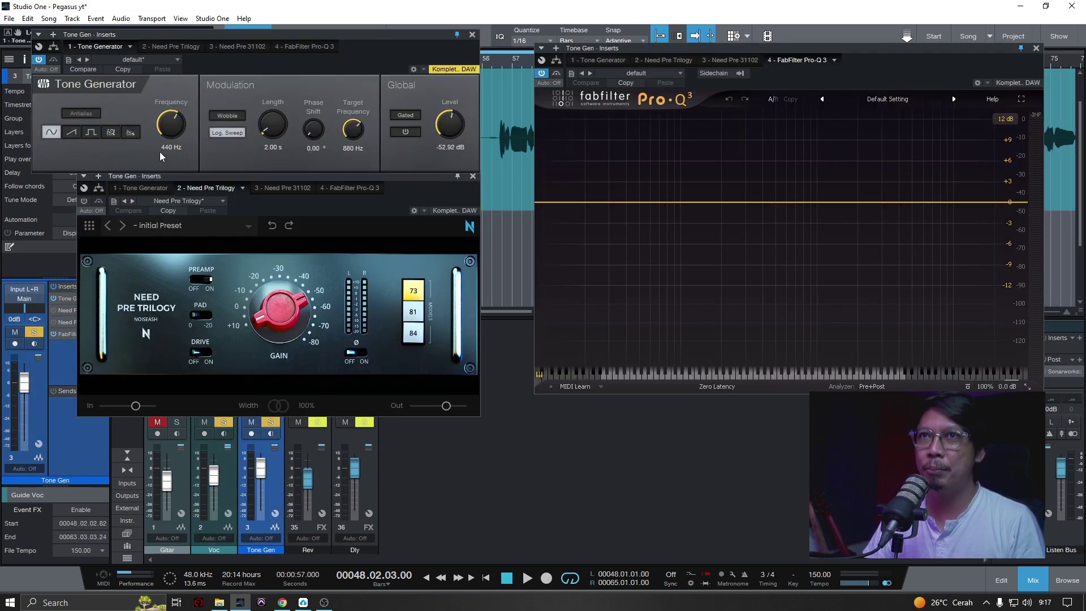
Step: Start the Tone Generator's 440 Hz signal and enable Need Pre Trilogy, adjusting its gain to show harmonics in the Pro-Q 3 analyzer
{"action": "left_click", "coordinate": [411, 135]}
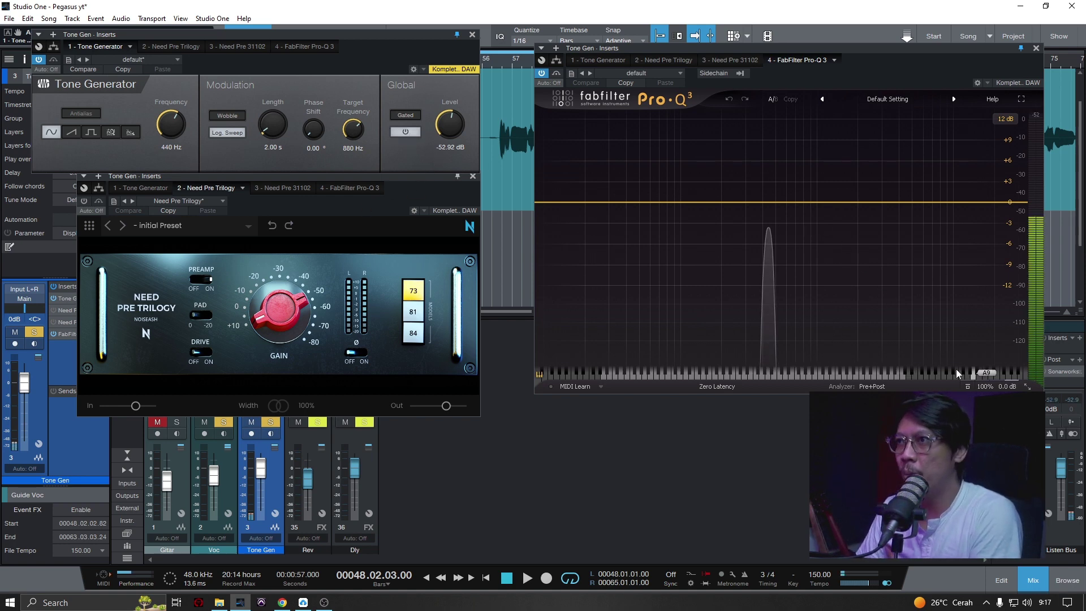
{"action": "left_click", "coordinate": [84, 201]}
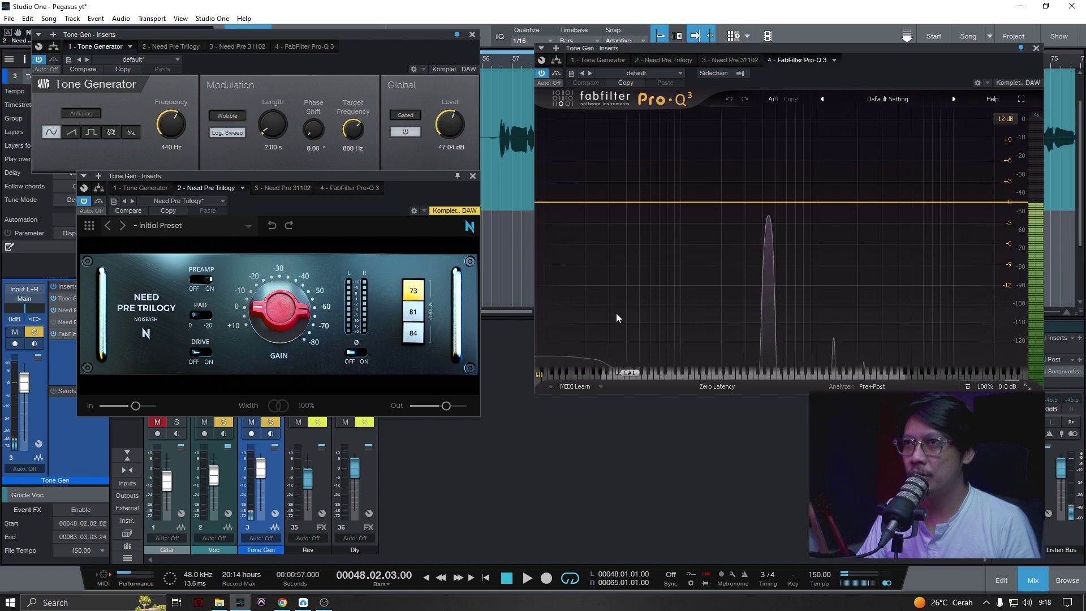
{"action": "left_click_drag", "start_coordinate": [301, 317], "coordinate": [286, 287]}
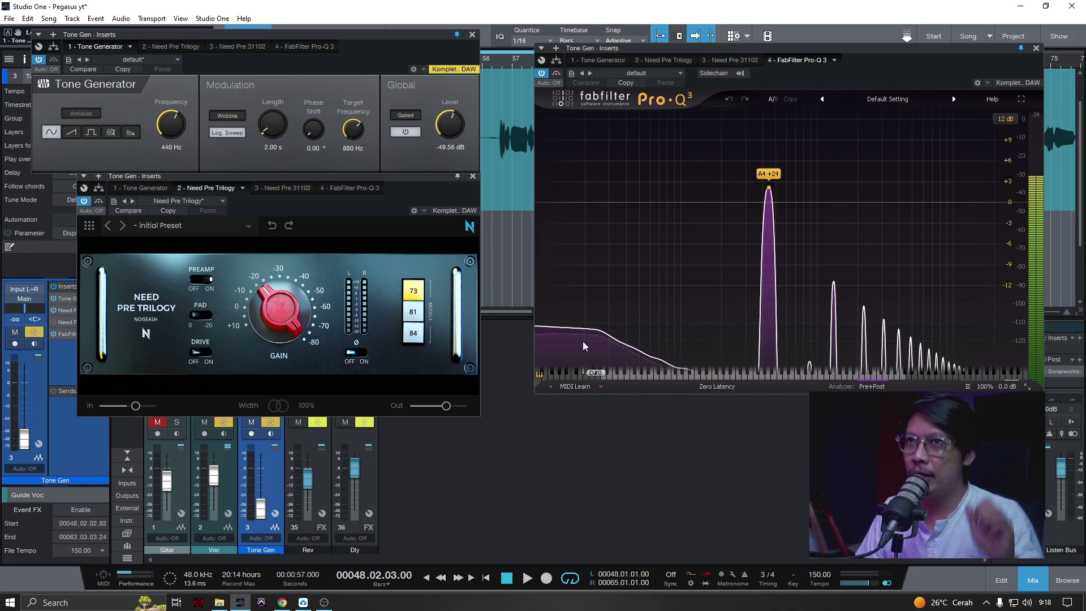
{"action": "left_click", "coordinate": [276, 302]}
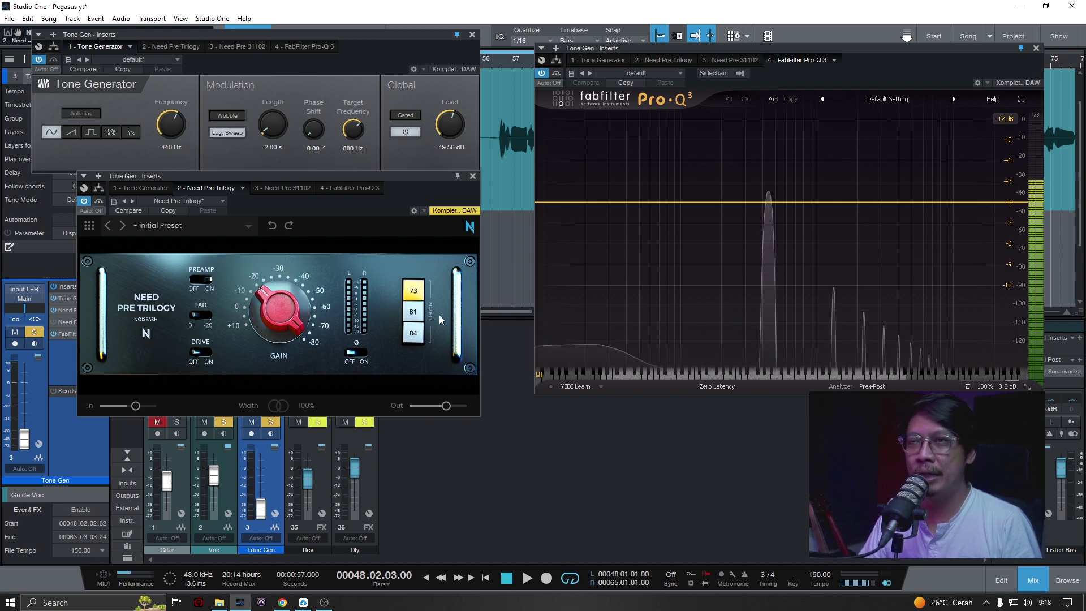
Step: Compare the Need Pre Trilogy's 73, 81 and 84 models in the analyzer, finishing on model 84
{"action": "left_click", "coordinate": [418, 312]}
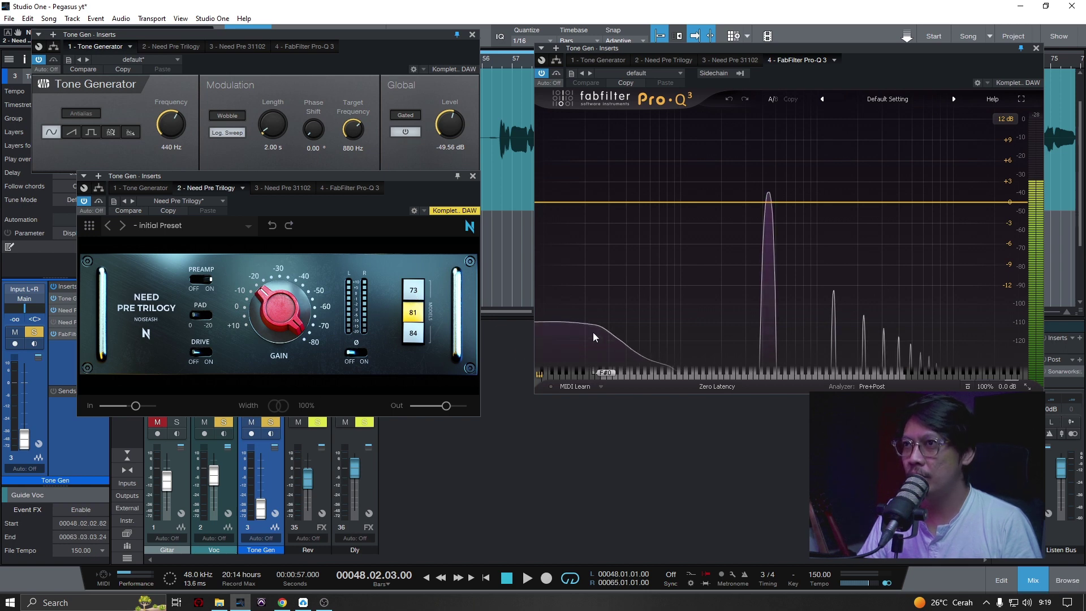
{"action": "left_click", "coordinate": [416, 294]}
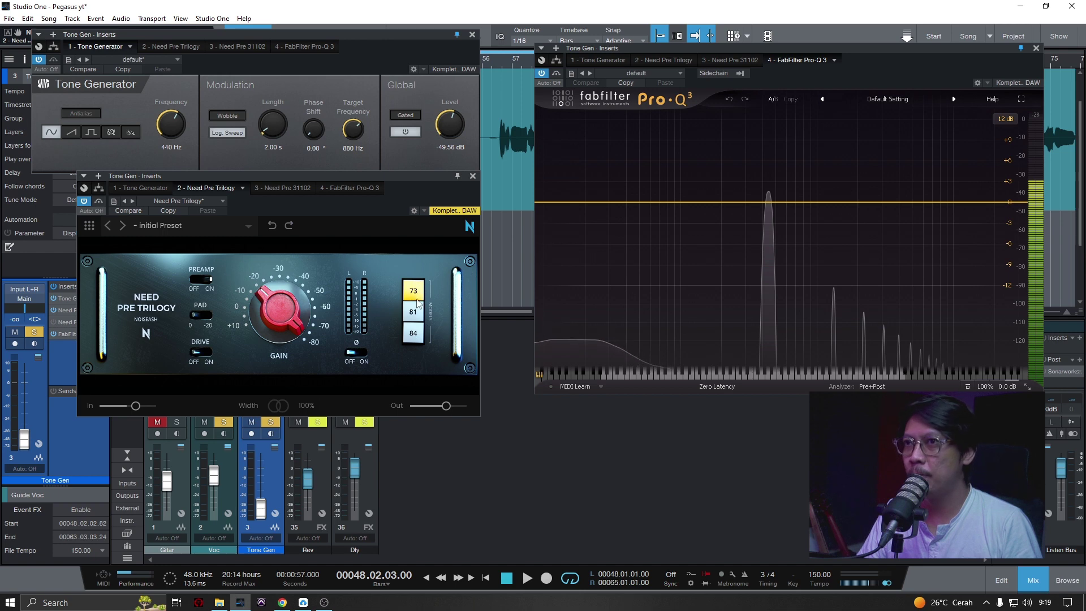
{"action": "left_click", "coordinate": [414, 333]}
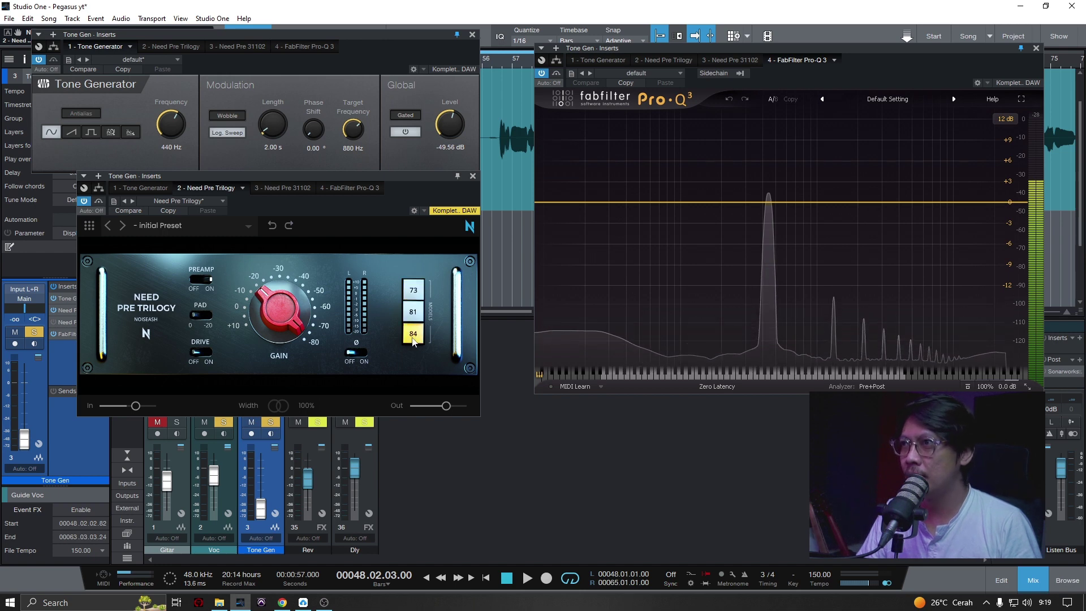
{"action": "left_click", "coordinate": [415, 313]}
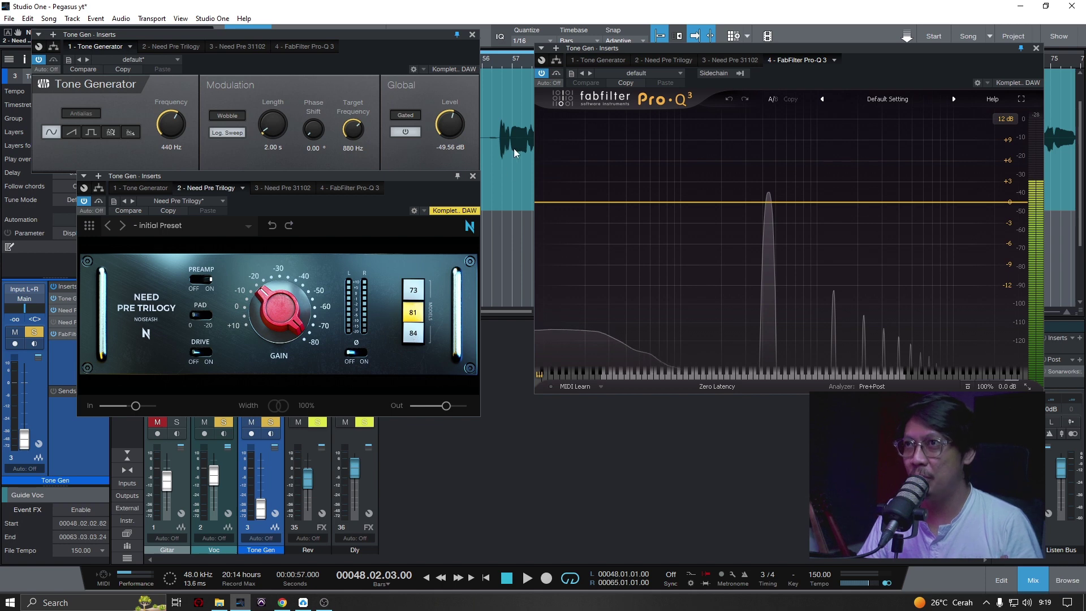
{"action": "left_click", "coordinate": [414, 335]}
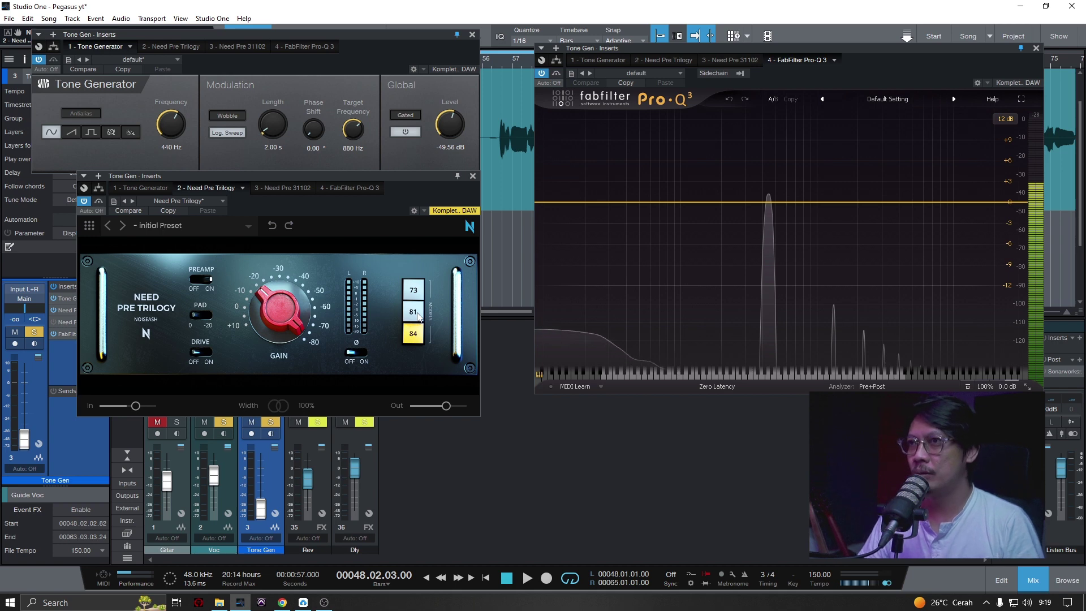
Step: Bypass Need Pre Trilogy and enable Need Pre 31102 on the Tone Gen track
{"action": "left_click", "coordinate": [90, 202]}
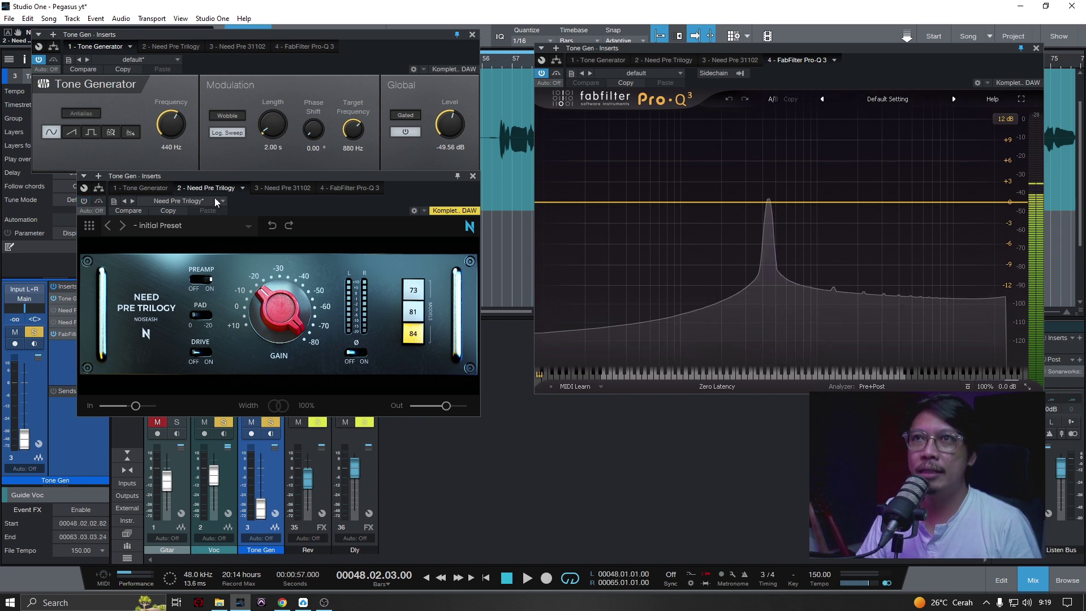
{"action": "left_click", "coordinate": [288, 188]}
{"action": "left_click", "coordinate": [84, 201]}
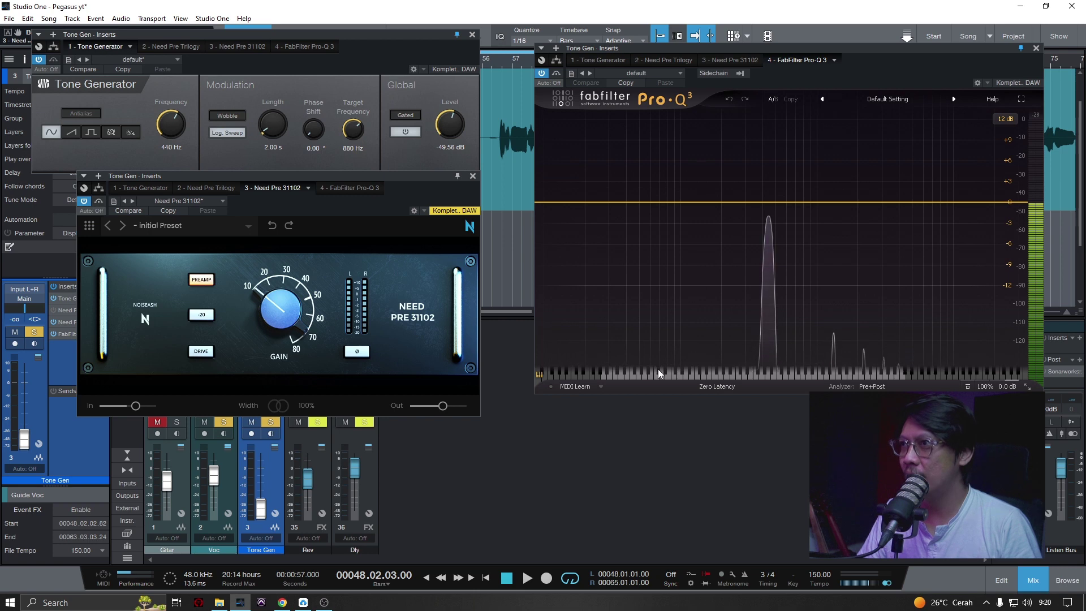
Step: Raise the Need Pre 31102 gain in stages to about 50 to compare its harmonics, and turn it back down
{"action": "mouse_move", "coordinate": [273, 306]}
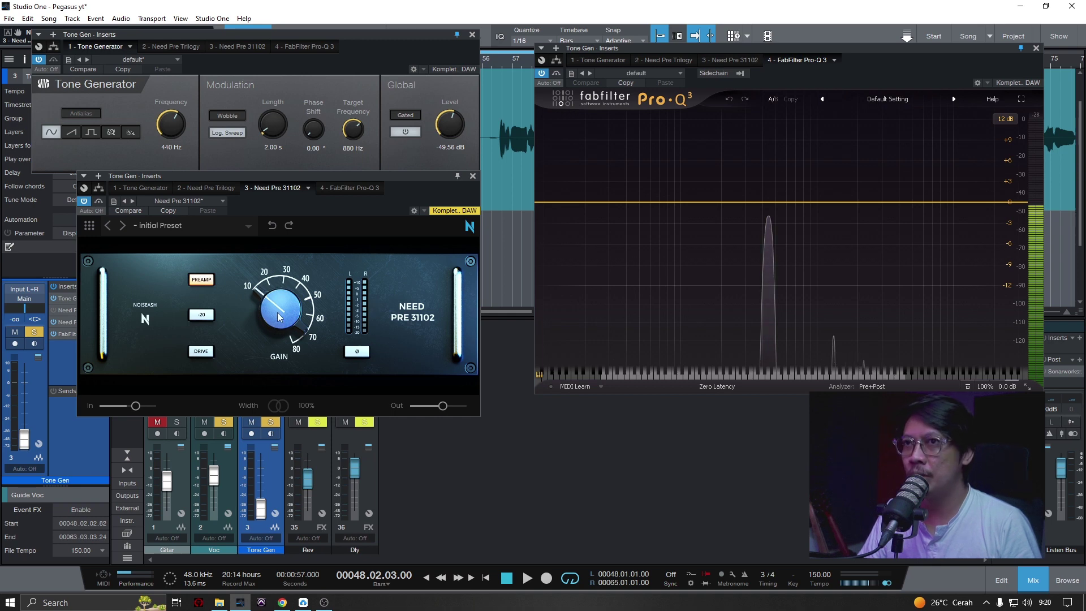
{"action": "left_click_drag", "start_coordinate": [275, 317], "coordinate": [306, 249]}
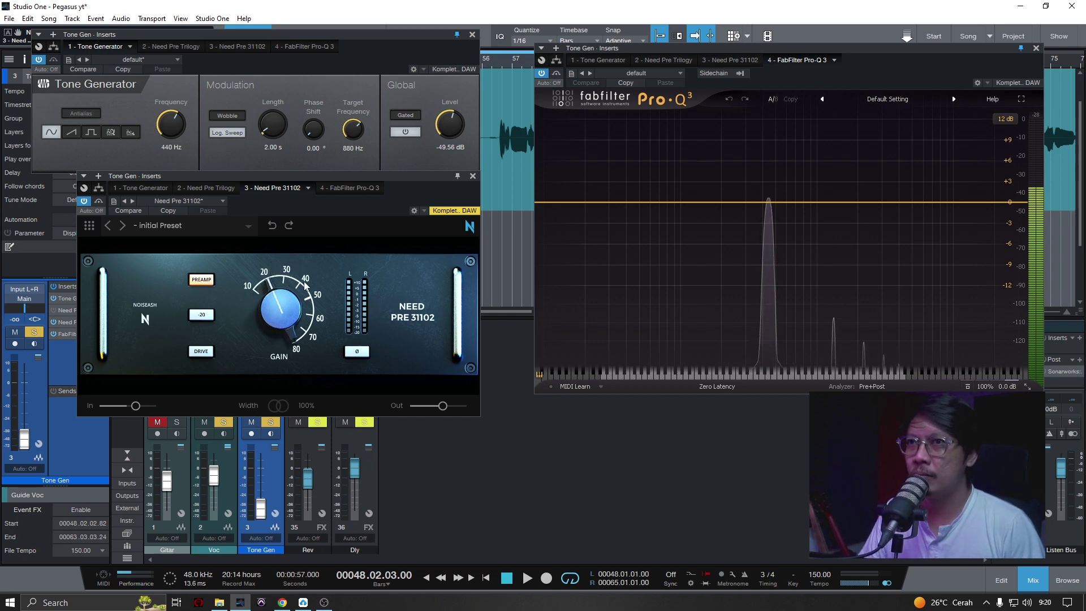
{"action": "left_click_drag", "start_coordinate": [287, 314], "coordinate": [344, 196]}
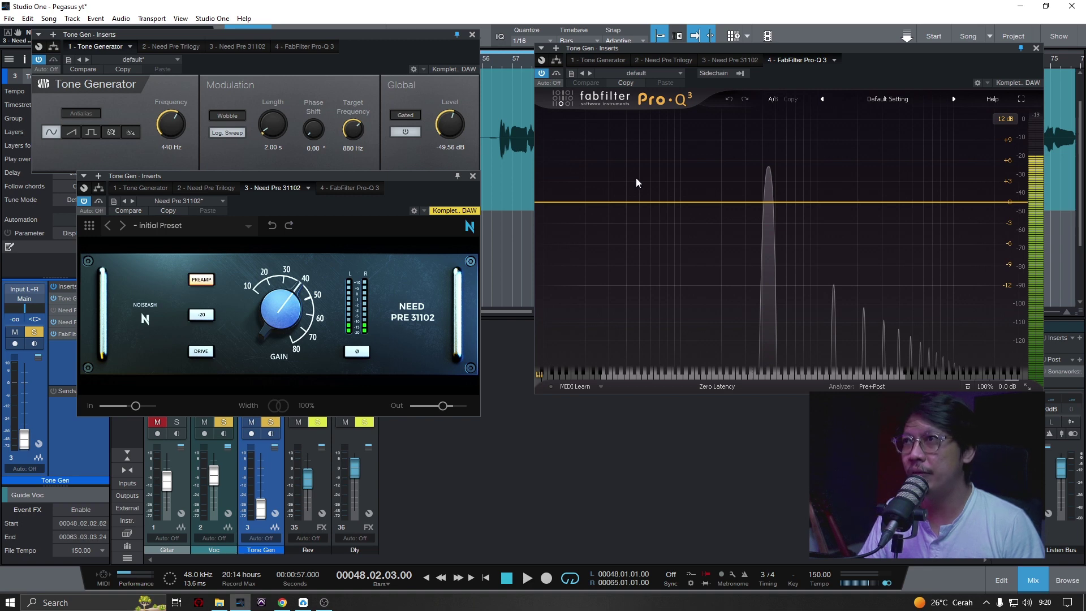
{"action": "scroll", "coordinate": [292, 301], "scroll_direction": "up", "scroll_amount": 2}
{"action": "scroll", "coordinate": [292, 302], "scroll_direction": "up", "scroll_amount": 3}
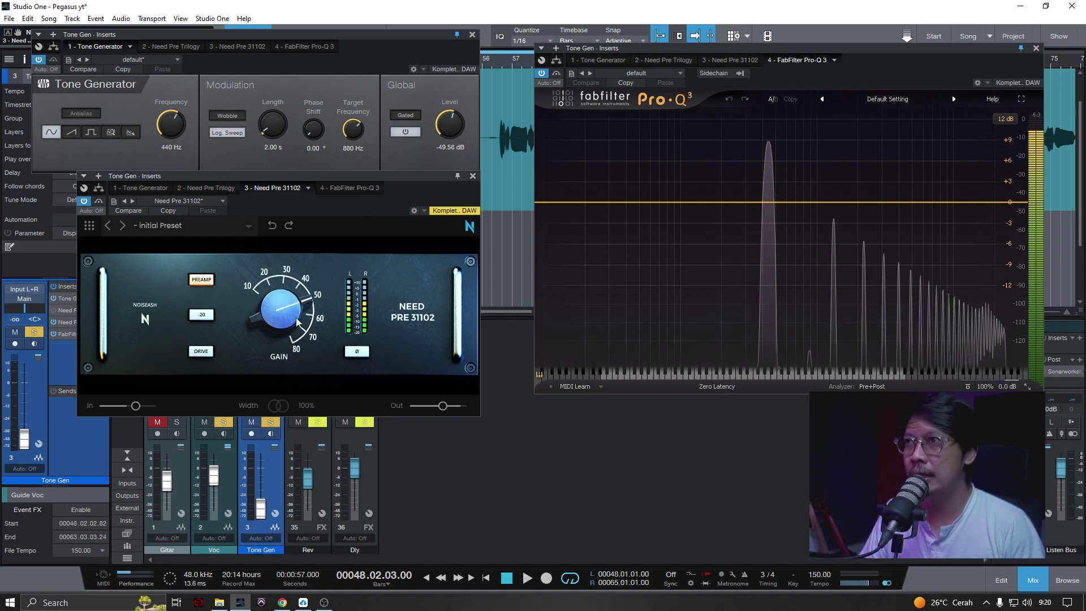
{"action": "left_click_drag", "start_coordinate": [289, 315], "coordinate": [291, 376]}
{"action": "left_click_drag", "start_coordinate": [280, 430], "coordinate": [281, 447]}
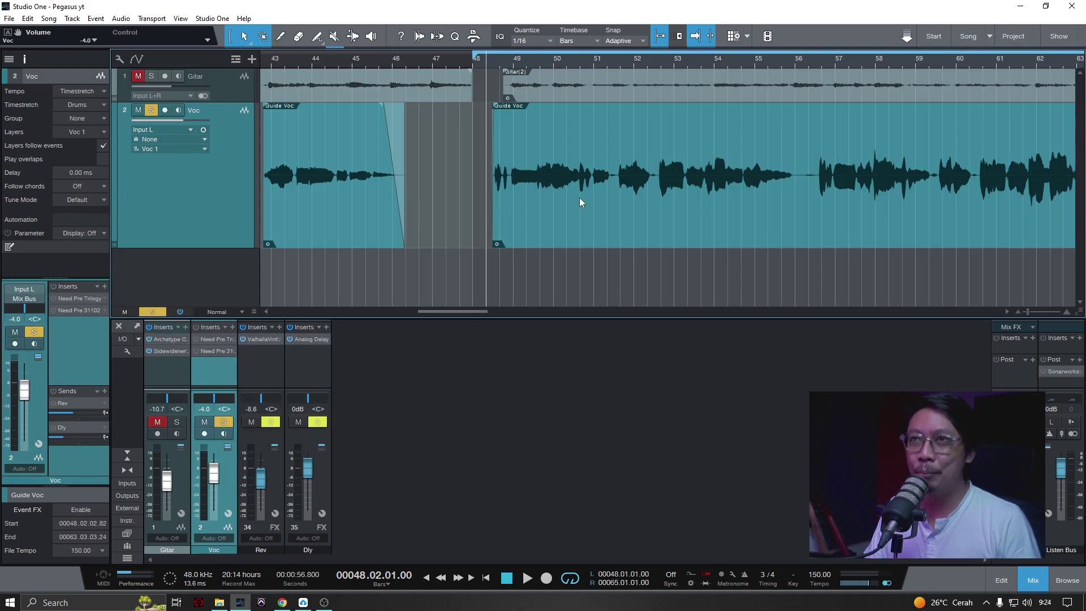
Step: Play the soloed vocal from bar 48 with both preamp plug-ins bypassed, and stop playback
{"action": "key", "text": "space"}
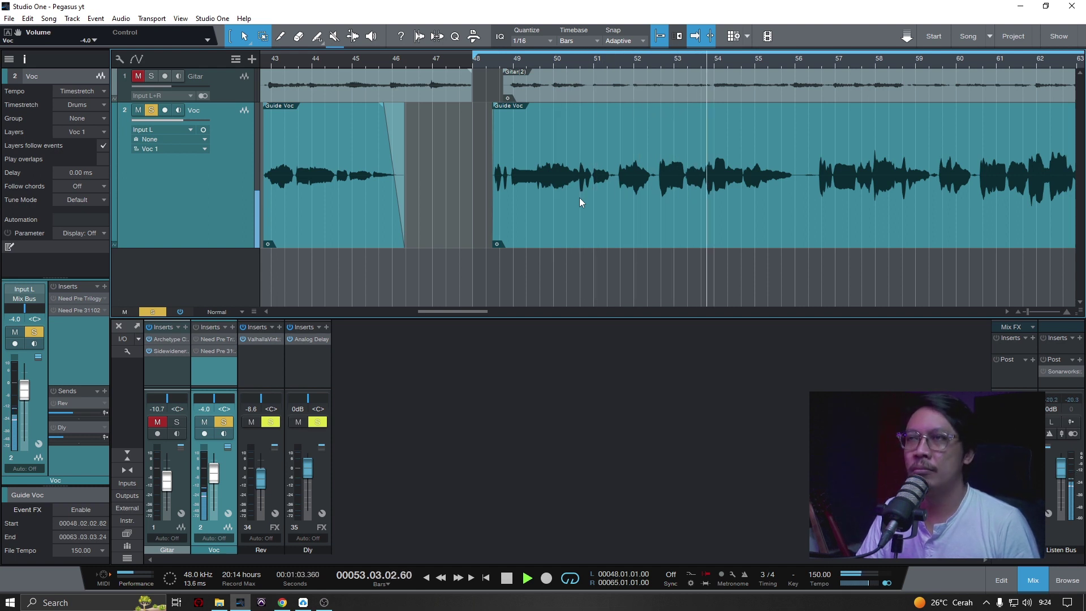
{"action": "key", "text": "space"}
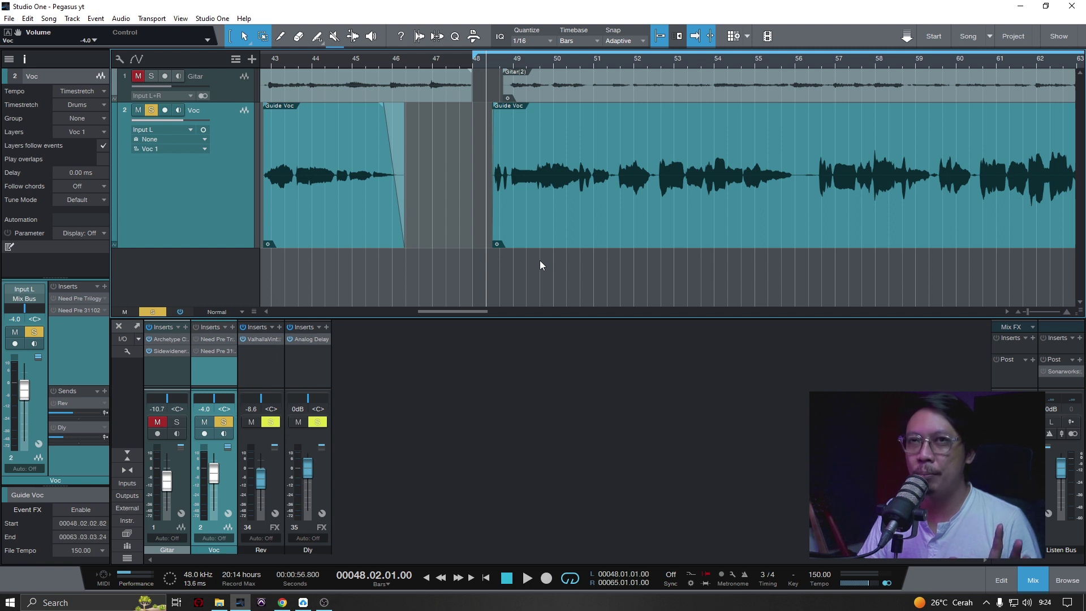
{"action": "key", "text": "6"}
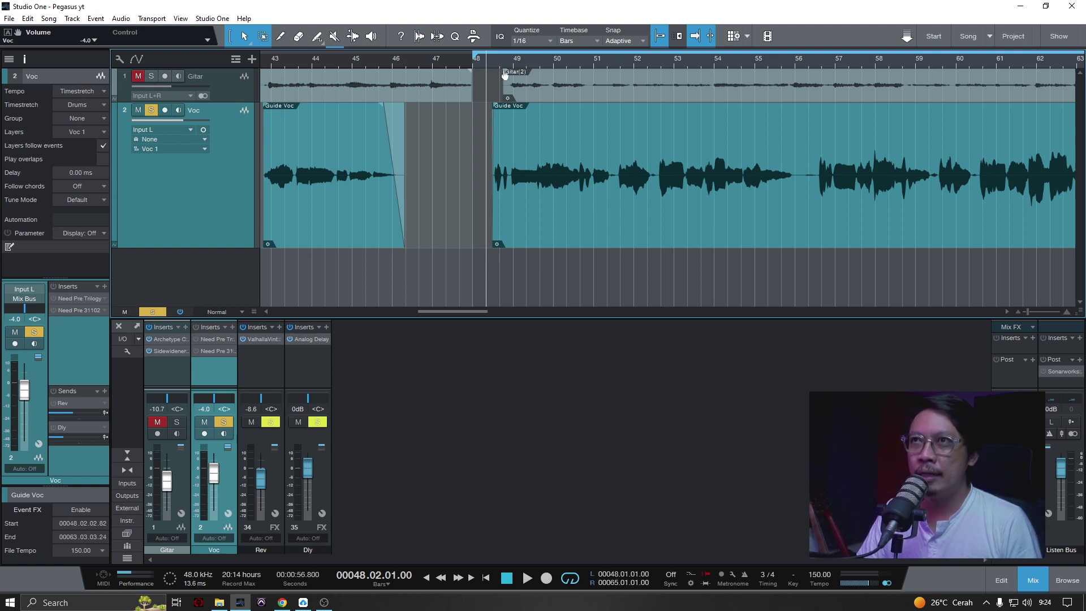
Step: Replay the soloed vocal from bar 48 without preamp processing, stop playback, and save the song
{"action": "key", "text": "space"}
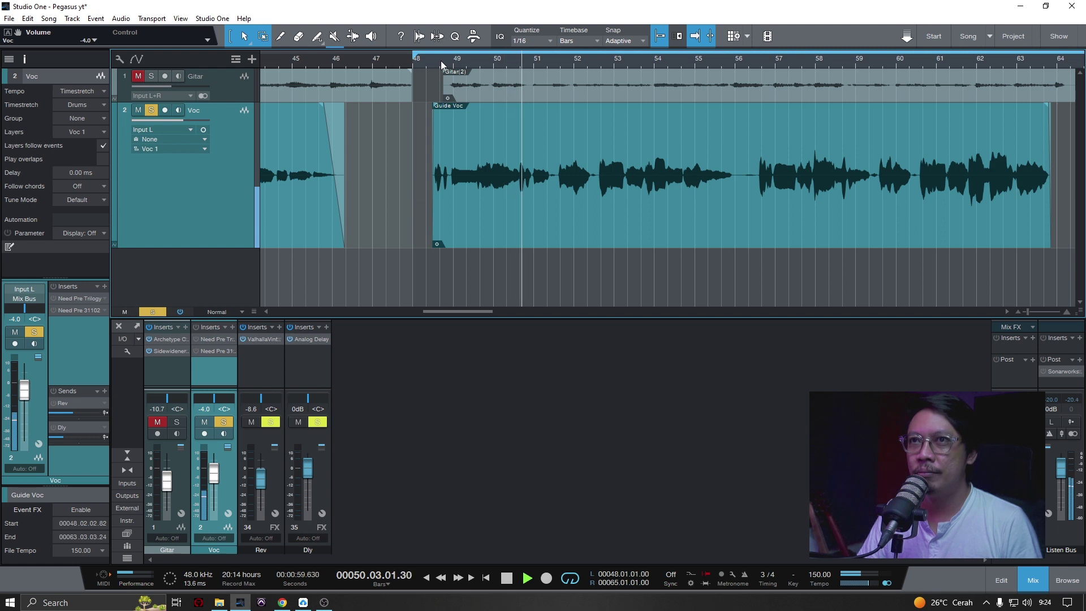
{"action": "key", "text": "space"}
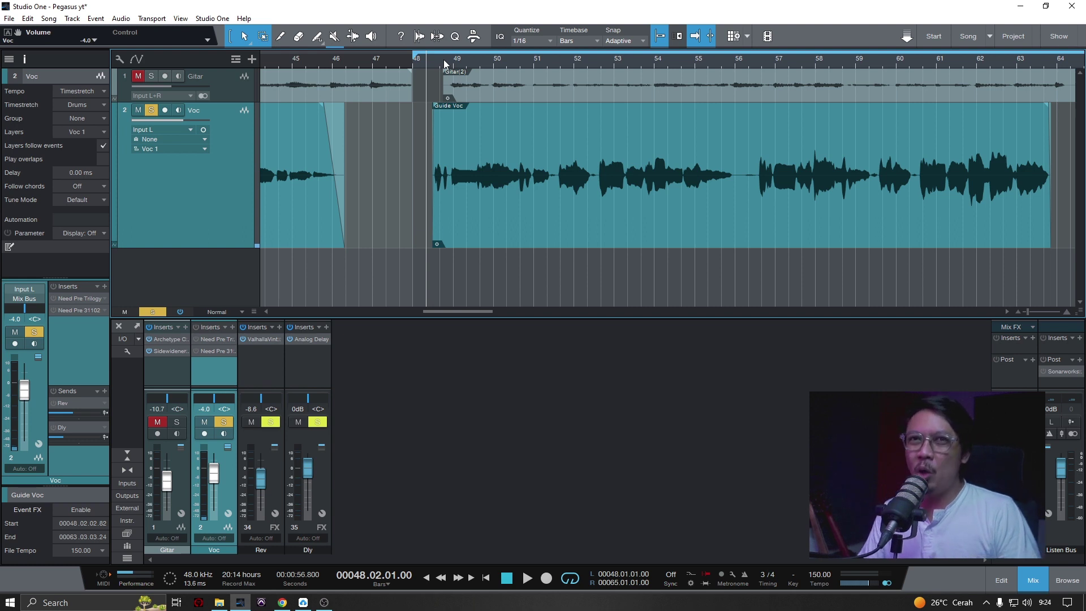
{"action": "key", "text": "ctrl+s"}
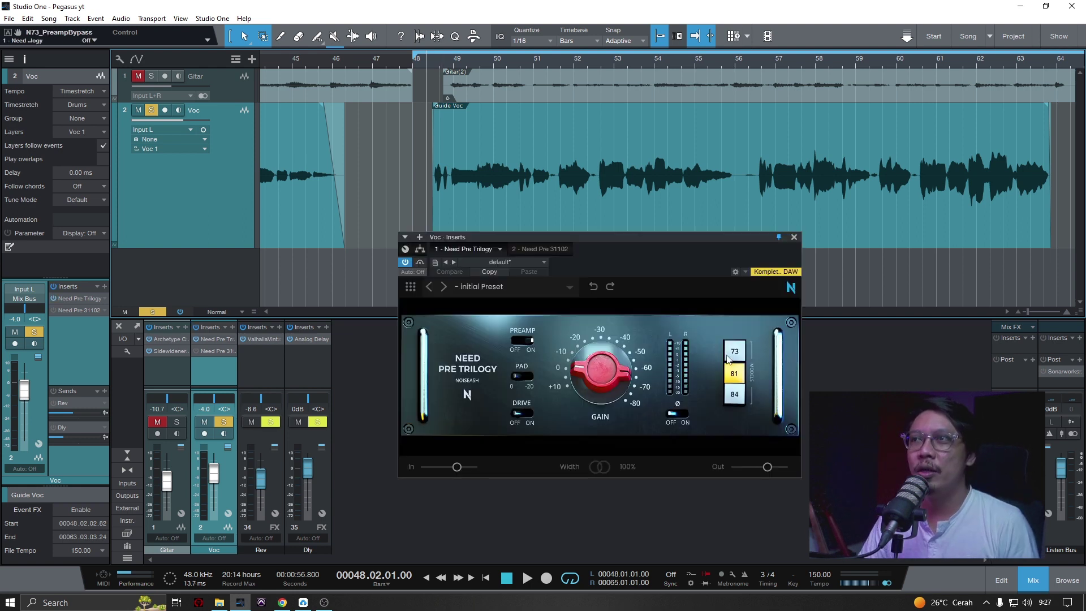
Step: Set Need Pre Trilogy to model 73 on the Voc track, compare the vocal with the plug-in bypassed and active, and save the song
{"action": "left_click", "coordinate": [735, 352]}
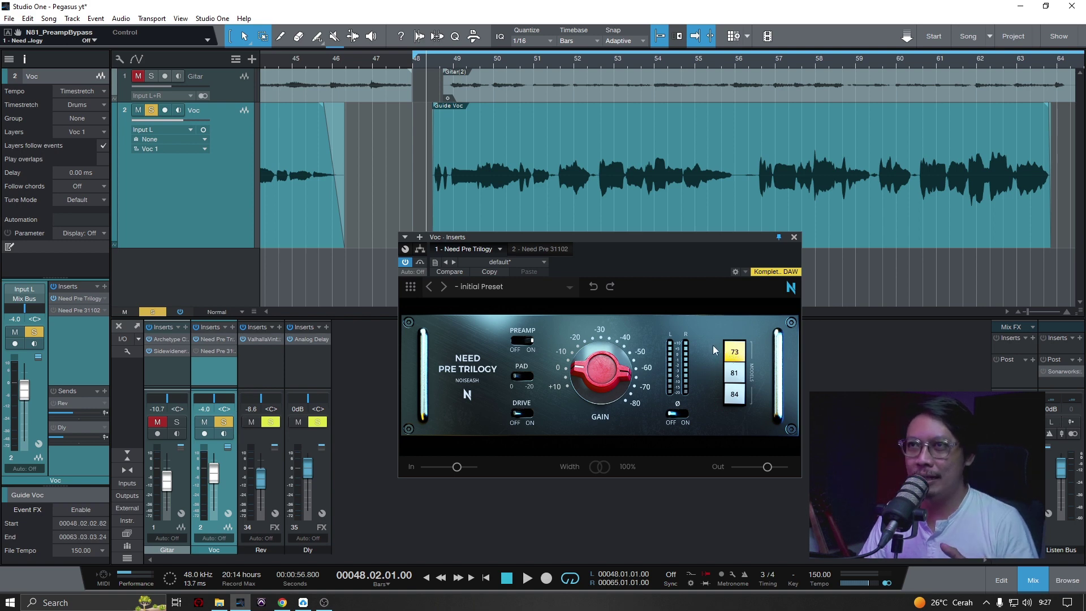
{"action": "key", "text": "ctrl+s"}
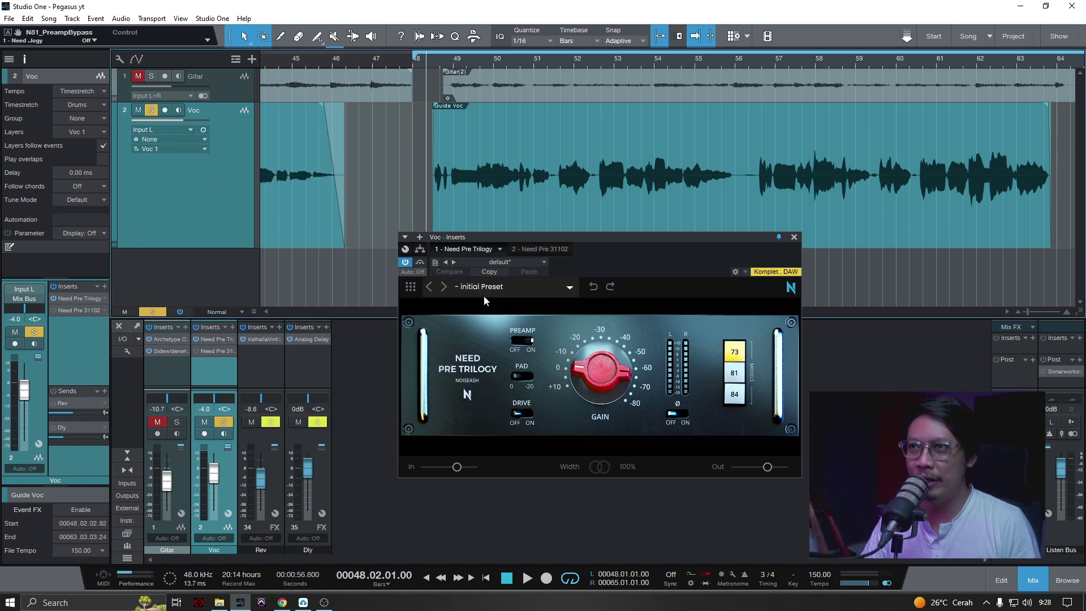
{"action": "left_click", "coordinate": [404, 262]}
{"action": "key", "text": "space"}
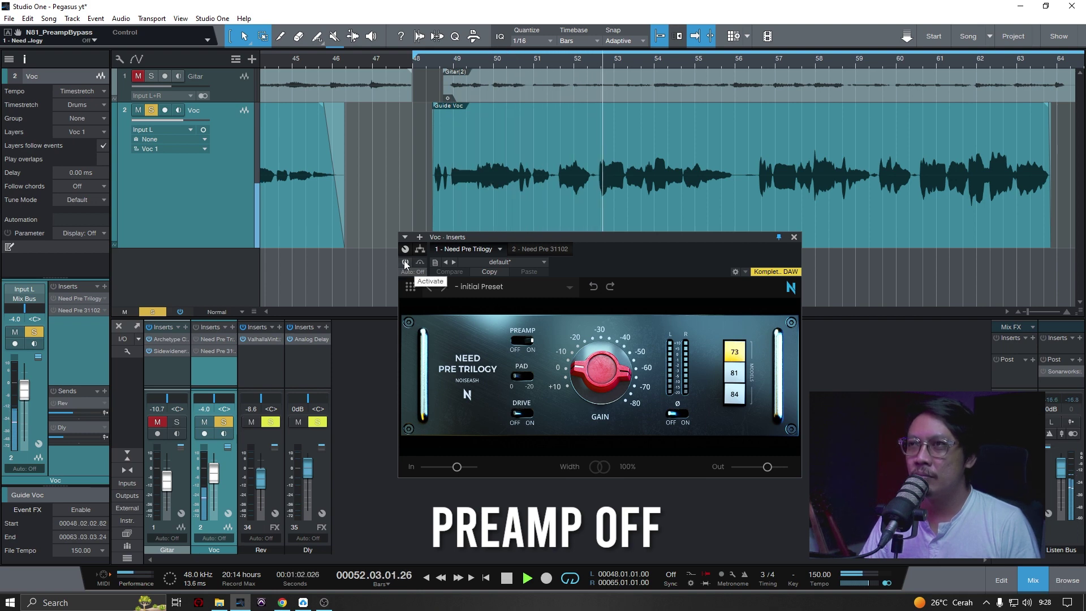
{"action": "left_click", "coordinate": [404, 262]}
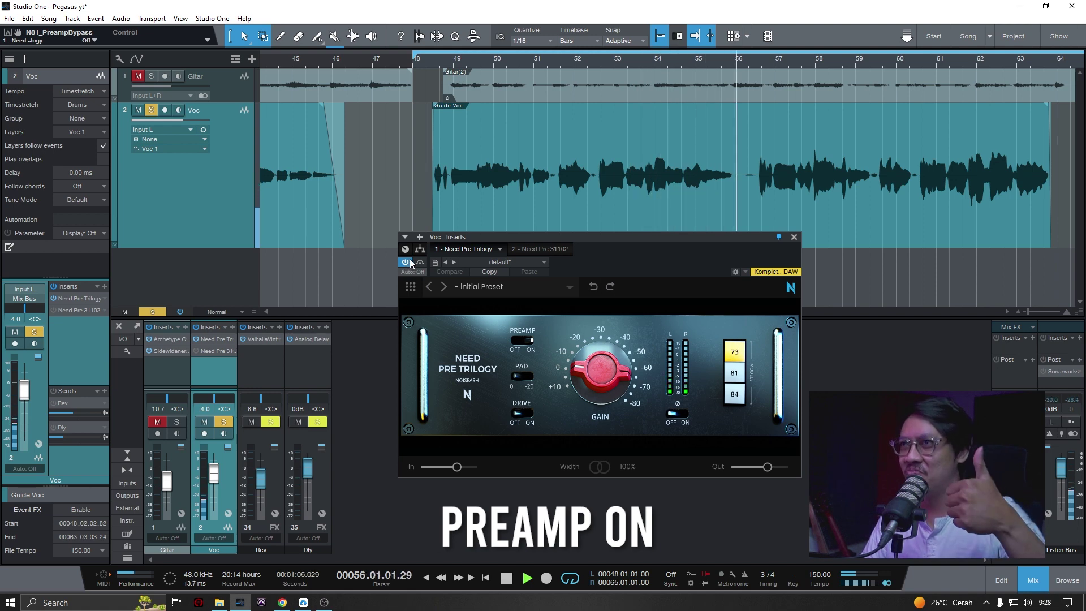
{"action": "key", "text": "space"}
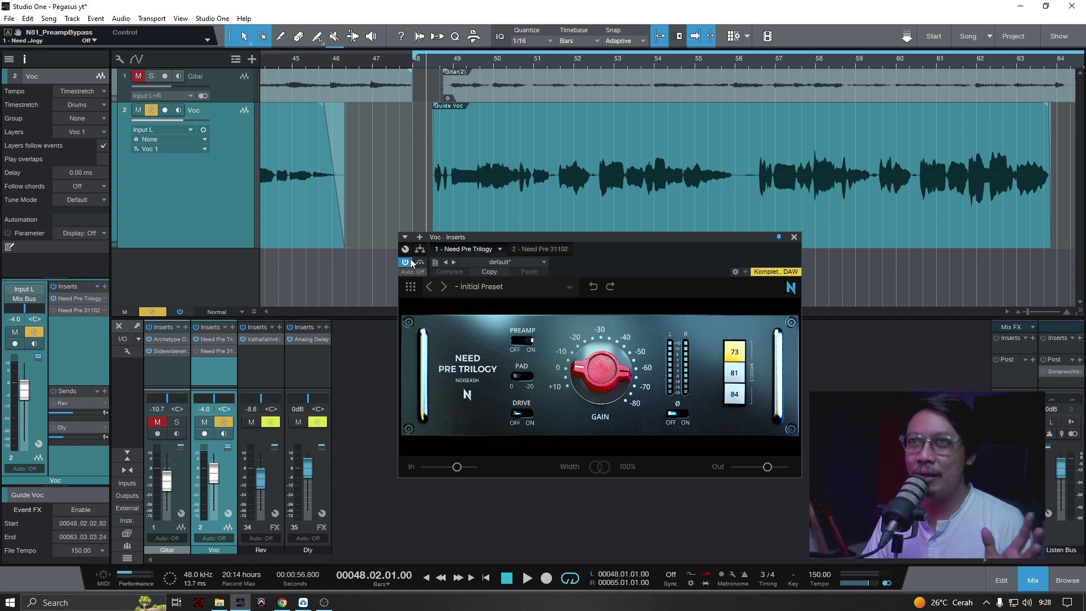
{"action": "key", "text": "ctrl+s"}
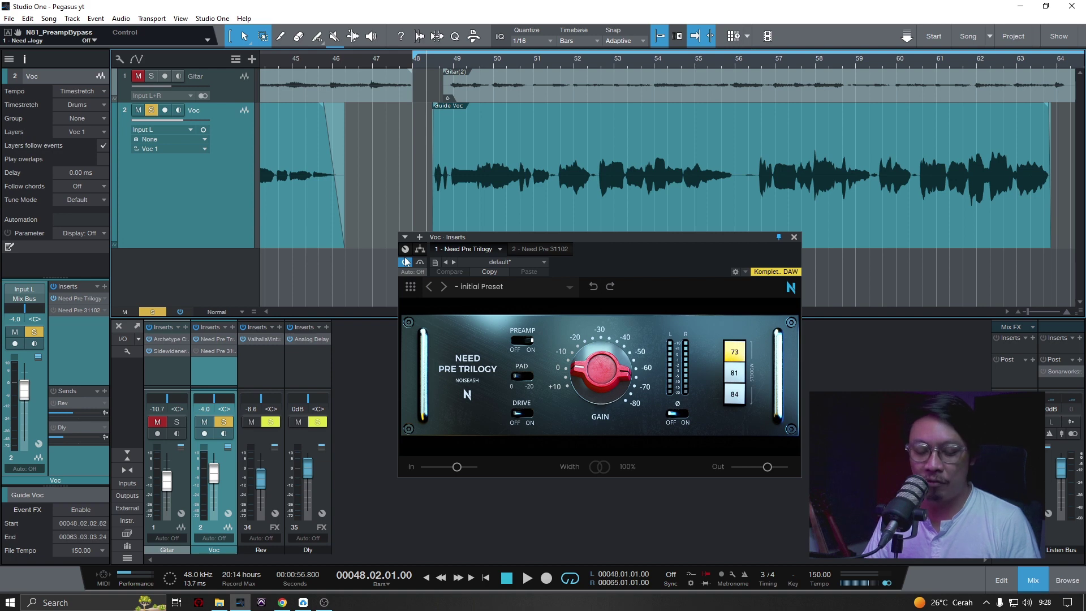
Step: Toggle Need Pre Trilogy's bypass repeatedly during vocal playback for a quick comparison, leaving the plug-in active
{"action": "left_click", "coordinate": [404, 263]}
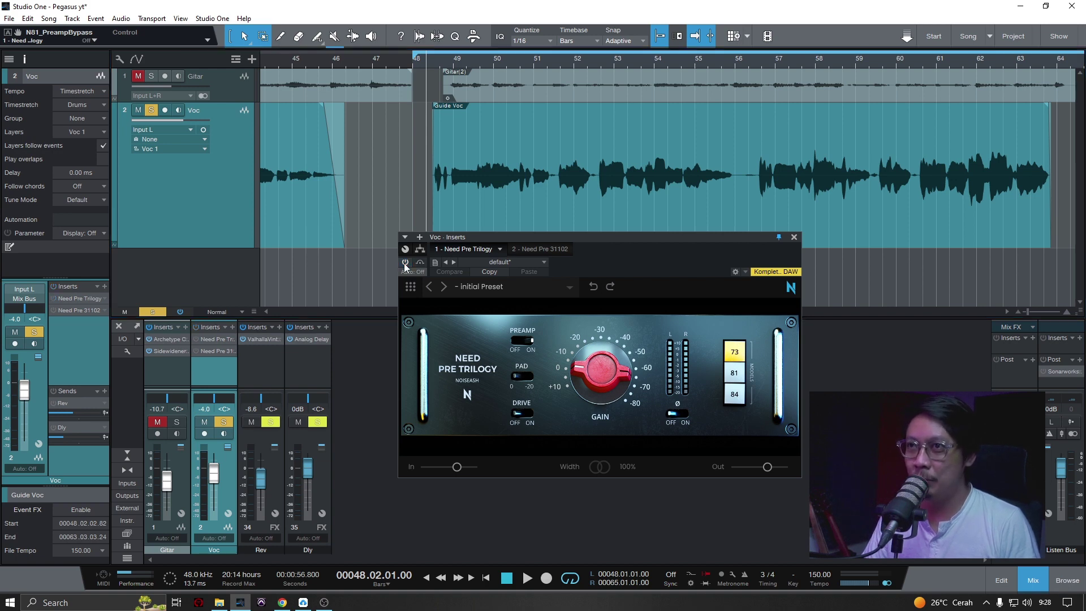
{"action": "key", "text": "space"}
{"action": "left_click", "coordinate": [403, 263]}
{"action": "left_click", "coordinate": [403, 263]}
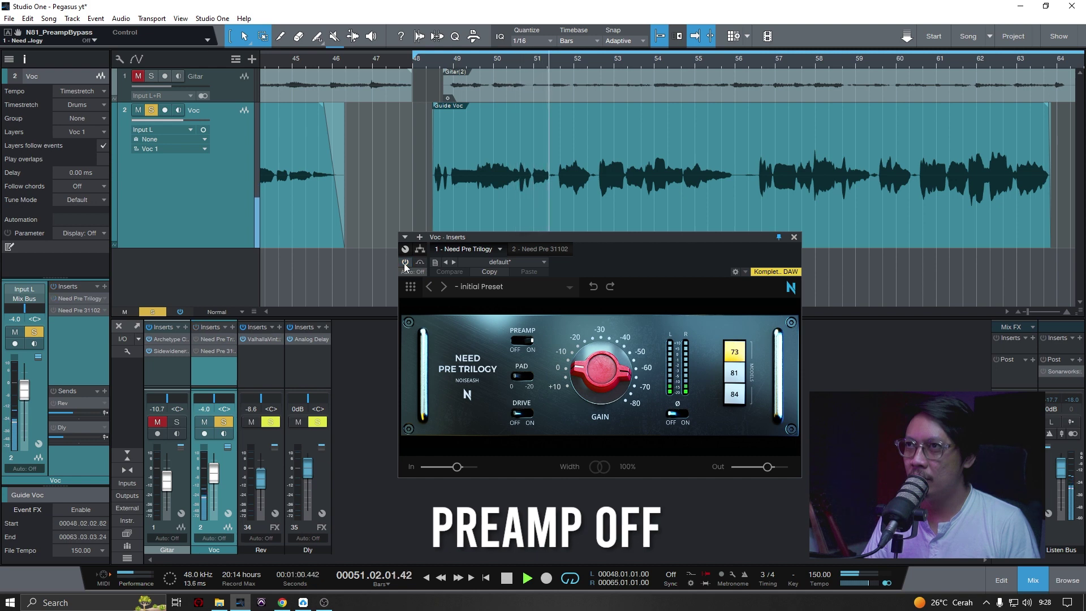
{"action": "left_click", "coordinate": [404, 263]}
{"action": "left_click", "coordinate": [404, 263]}
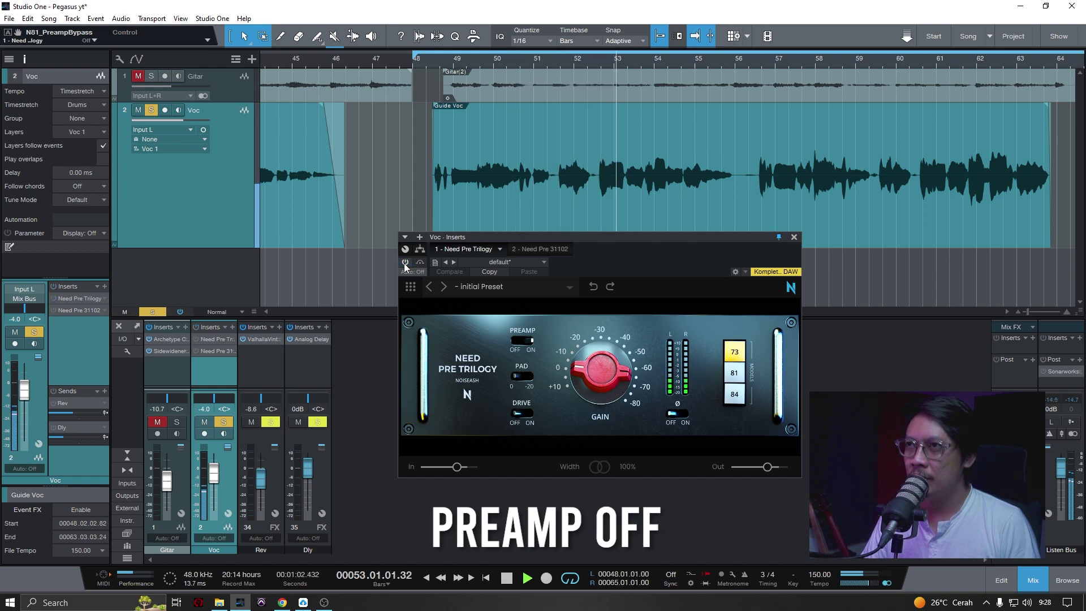
{"action": "left_click", "coordinate": [404, 263]}
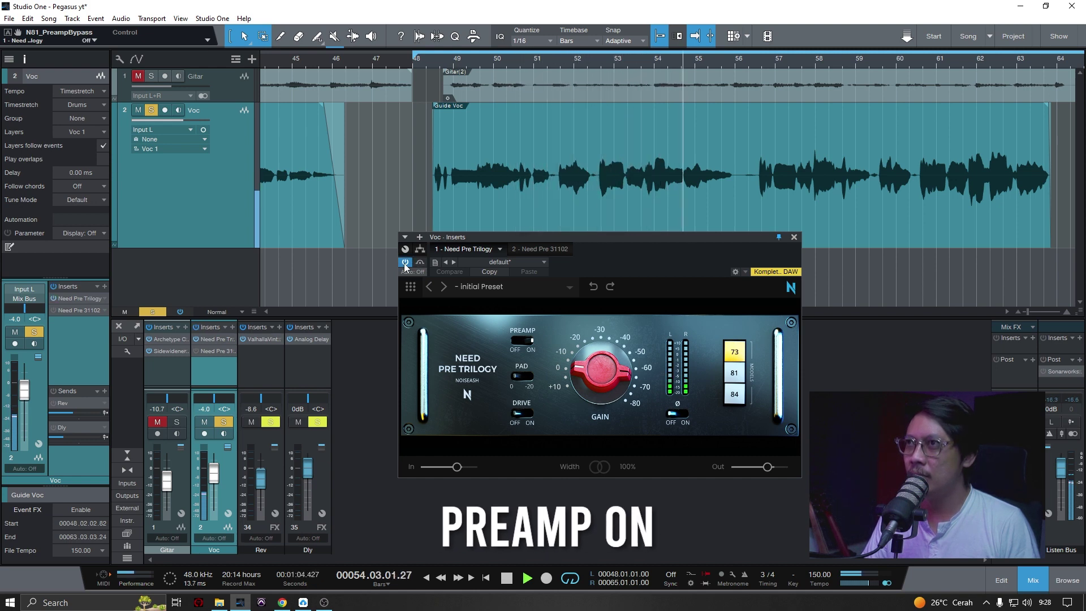
{"action": "key", "text": "space"}
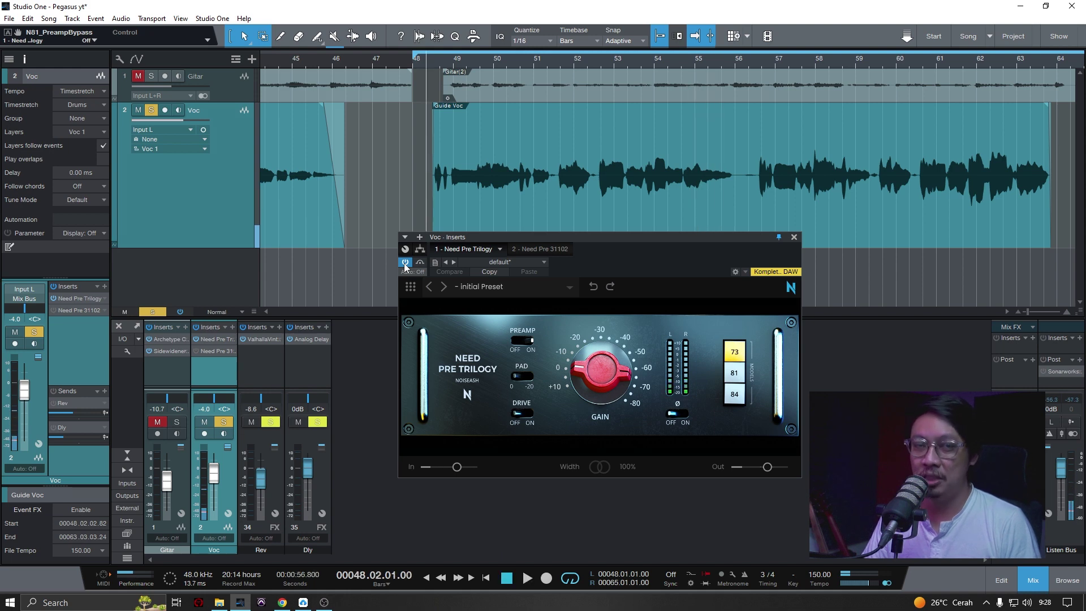
Step: Unmute and solo the Gitar track, and compare the vocal alongside it with Need Pre Trilogy active and bypassed
{"action": "left_click", "coordinate": [157, 421]}
{"action": "left_click", "coordinate": [177, 421]}
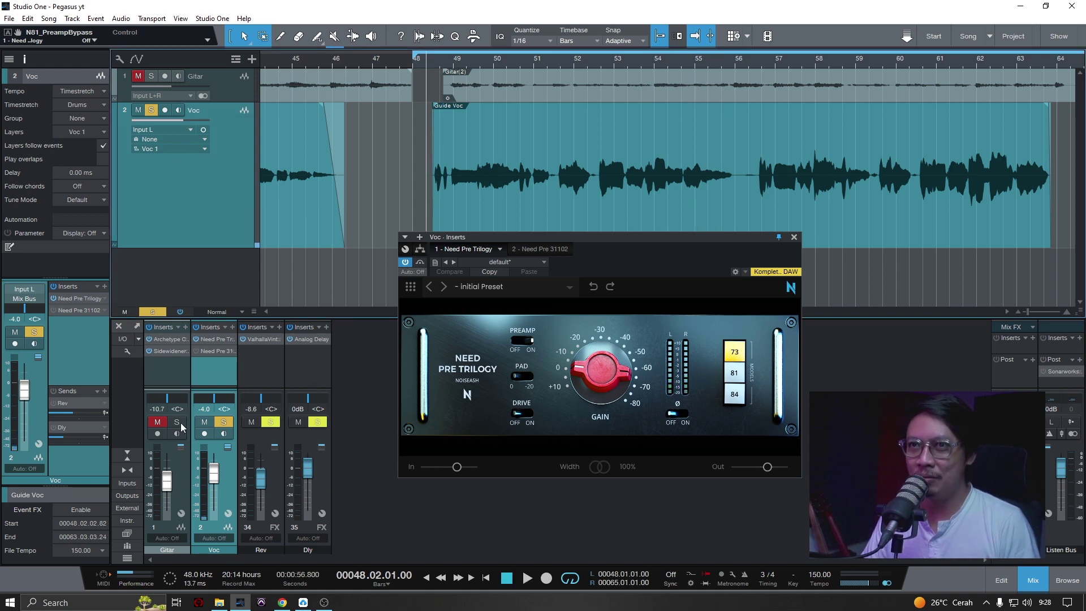
{"action": "key", "text": "space"}
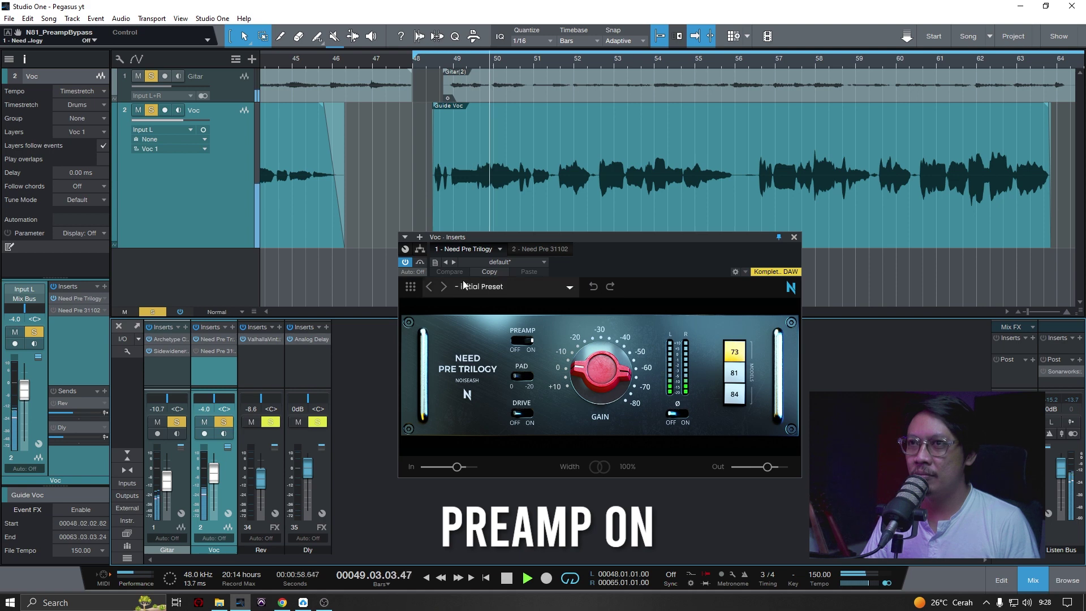
{"action": "left_click", "coordinate": [405, 263]}
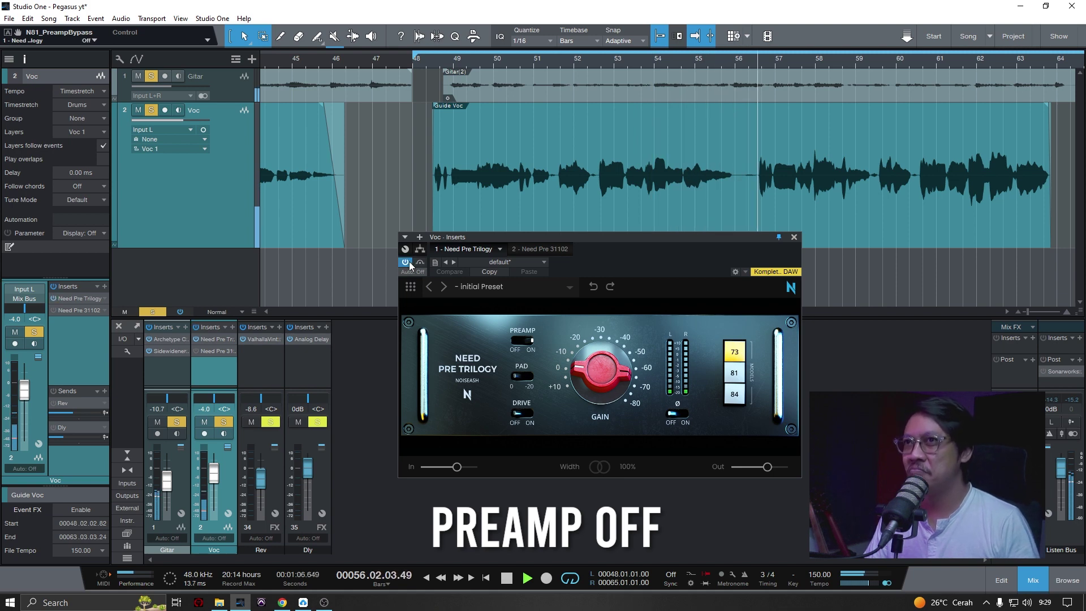
{"action": "left_click", "coordinate": [408, 263]}
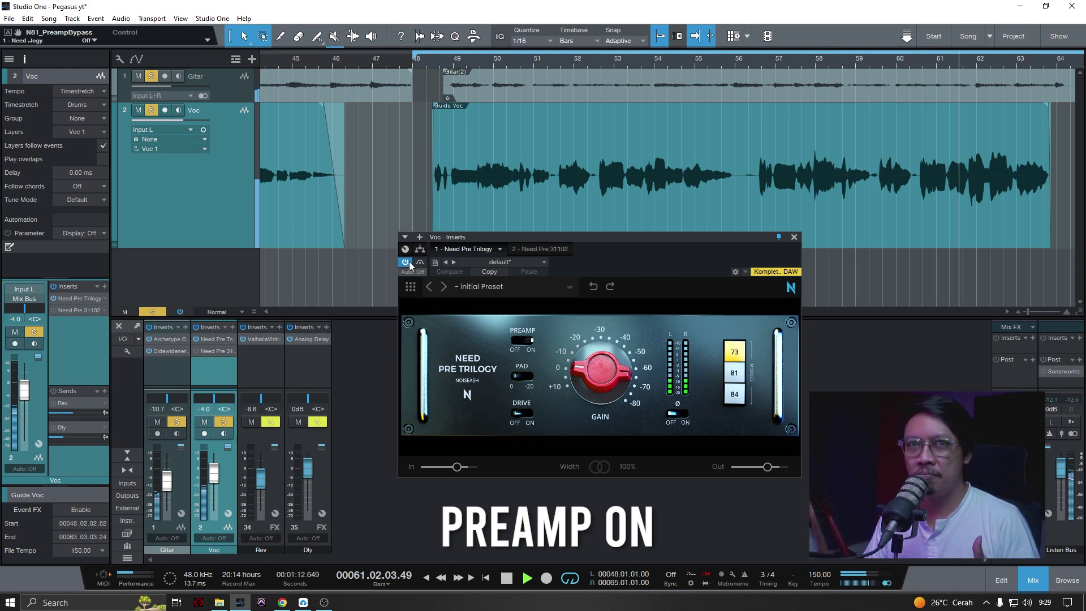
{"action": "key", "text": "space"}
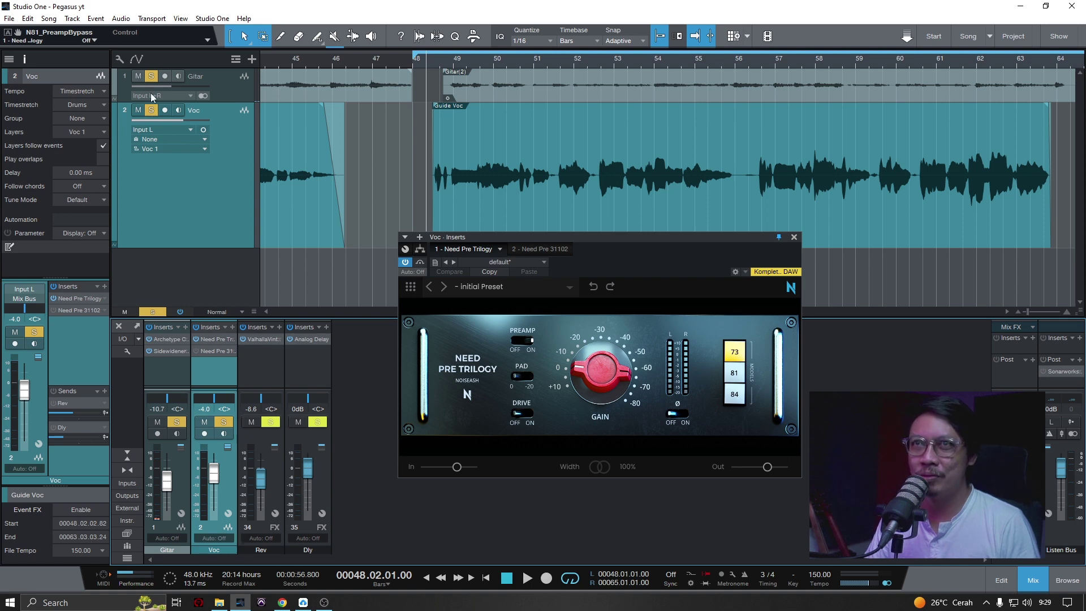
Step: Unsolo and mute the Gitar track, and compare Need Pre Trilogy models 73 and 81 on the vocal alone
{"action": "left_click", "coordinate": [151, 76]}
{"action": "left_click", "coordinate": [138, 76]}
{"action": "key", "text": "space"}
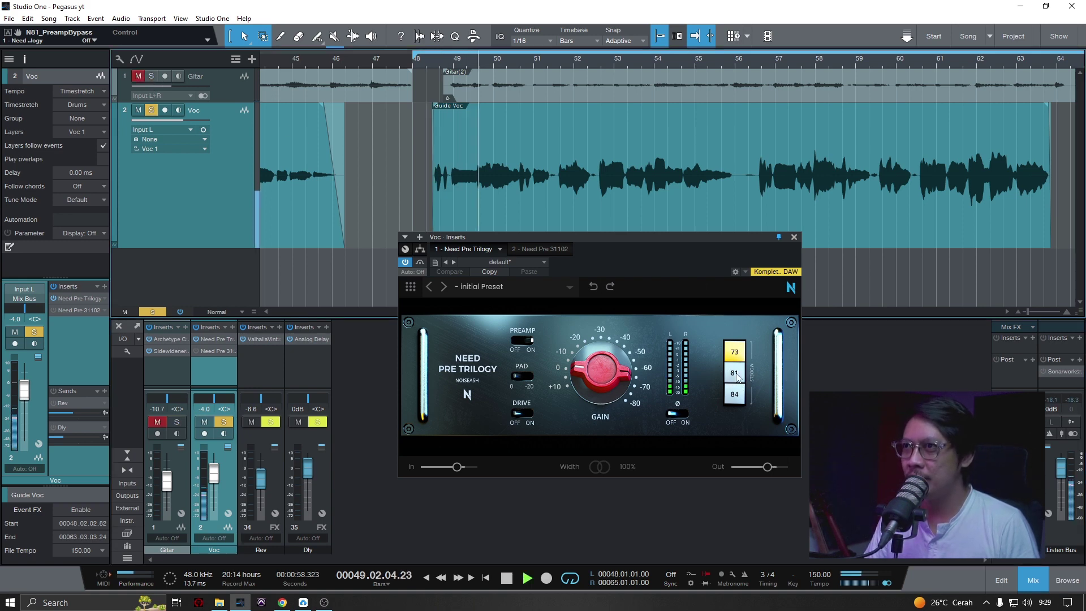
{"action": "left_click", "coordinate": [738, 378]}
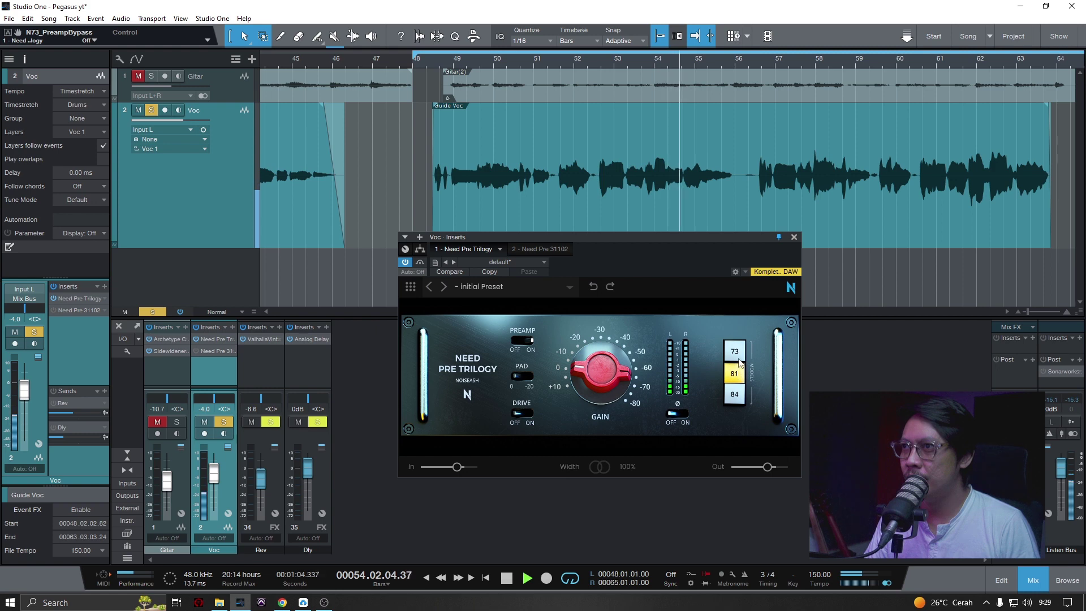
{"action": "key", "text": "space"}
{"action": "key", "text": "space"}
{"action": "left_click", "coordinate": [738, 354]}
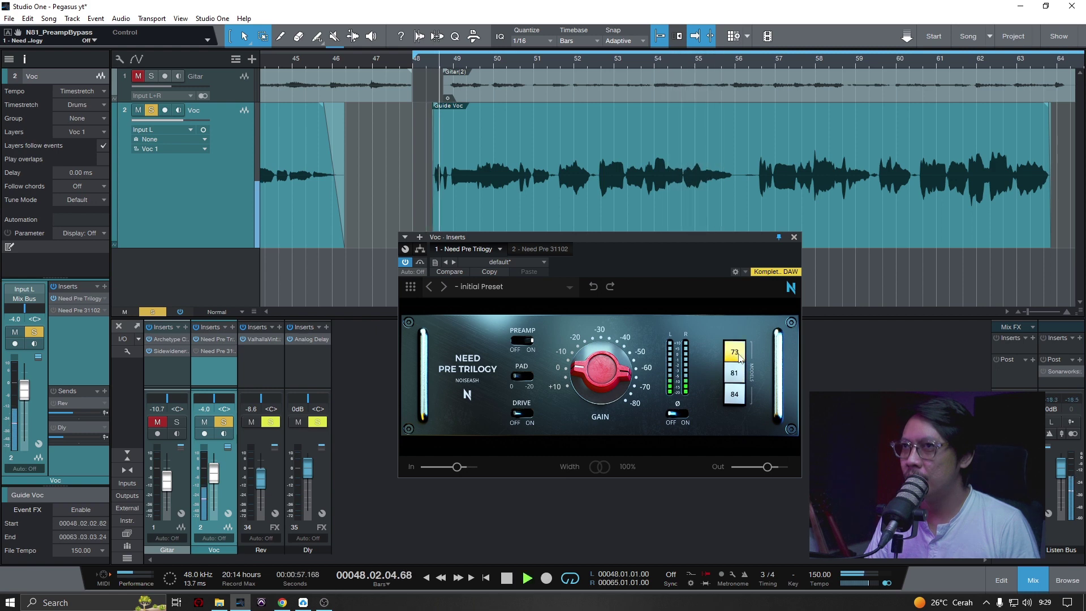
{"action": "left_click", "coordinate": [737, 374]}
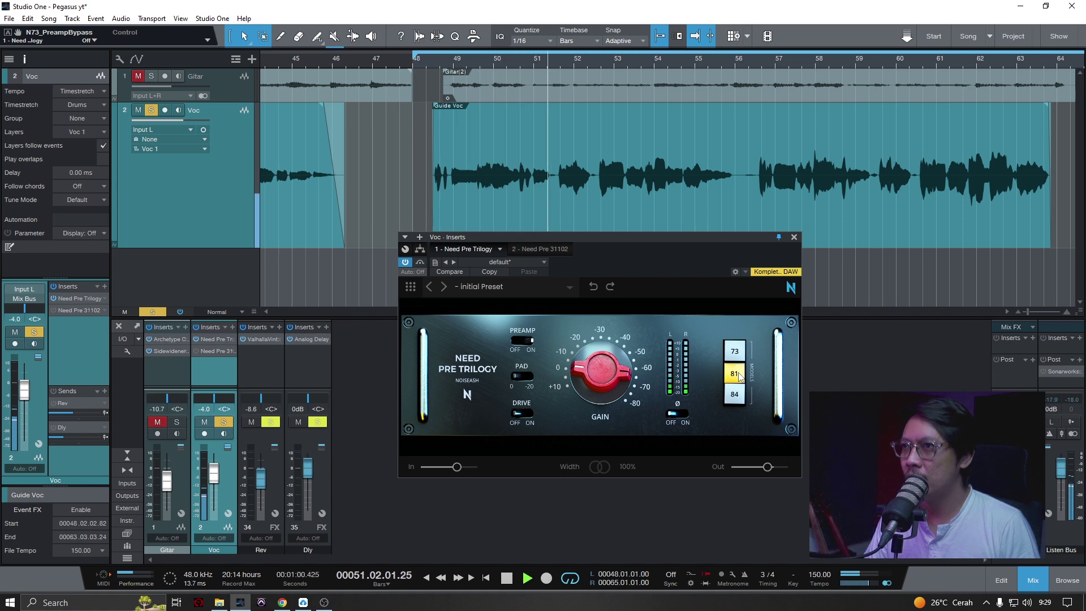
{"action": "key", "text": "space"}
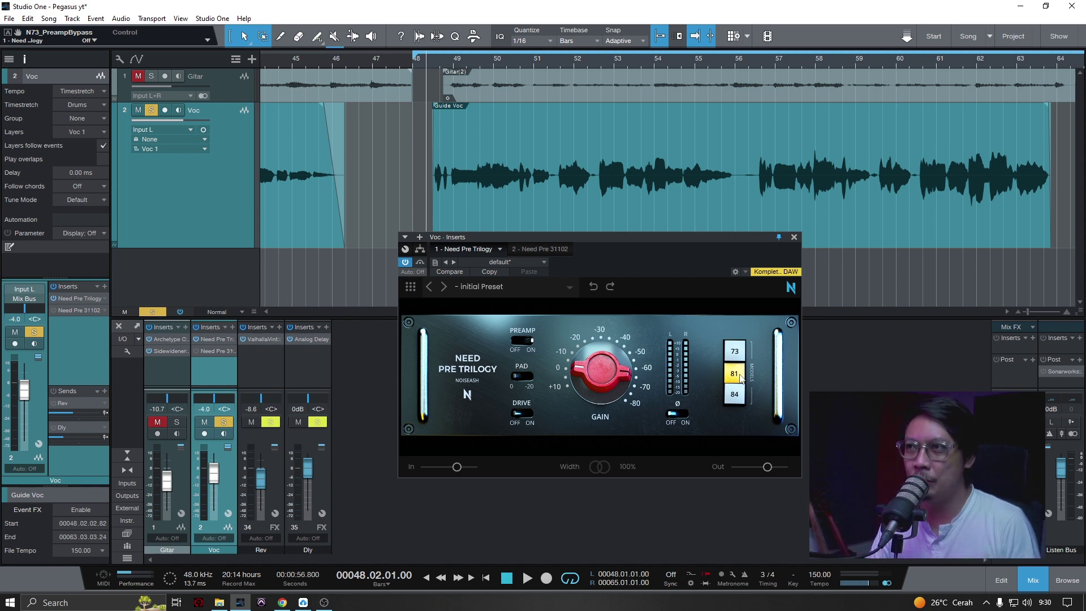
Step: Compare models 73 and 81 again from bar 48 of the vocal, finish on model 81, and save the song
{"action": "left_click", "coordinate": [734, 373]}
{"action": "key", "text": "space"}
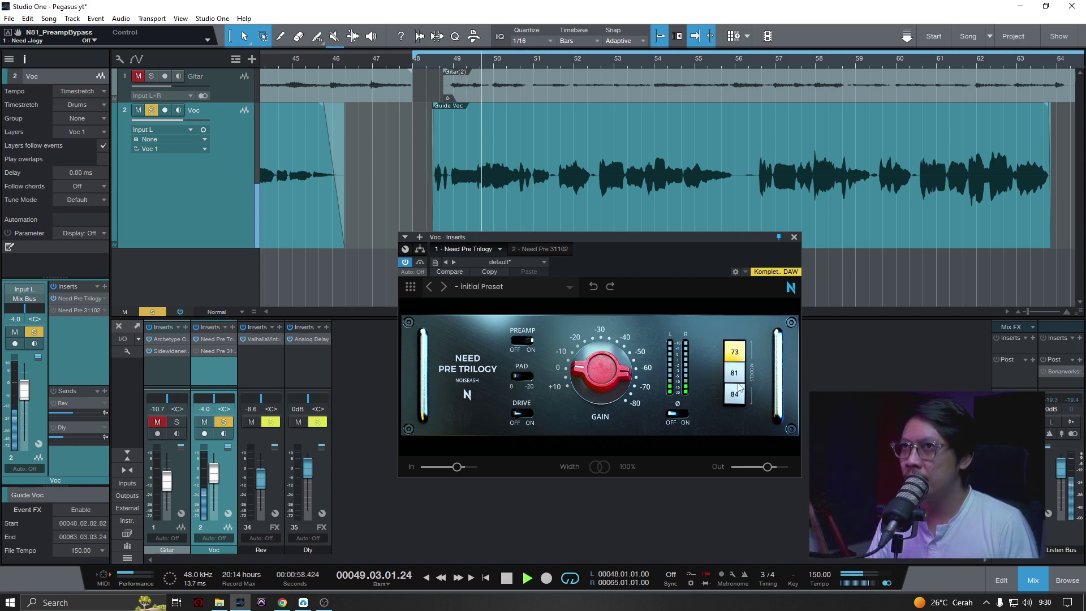
{"action": "left_click", "coordinate": [735, 374]}
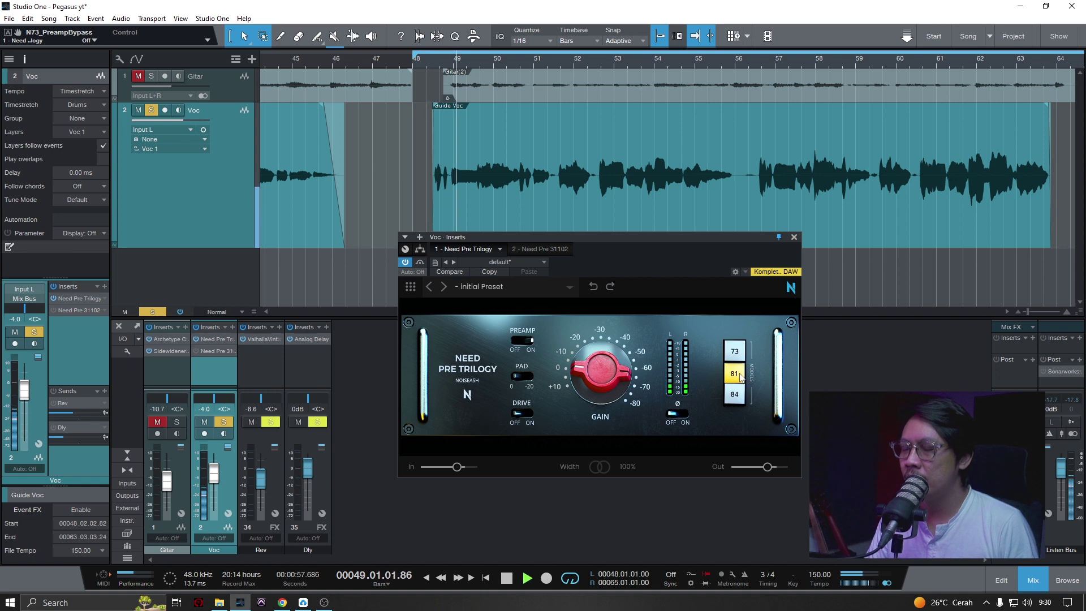
{"action": "key", "text": "space"}
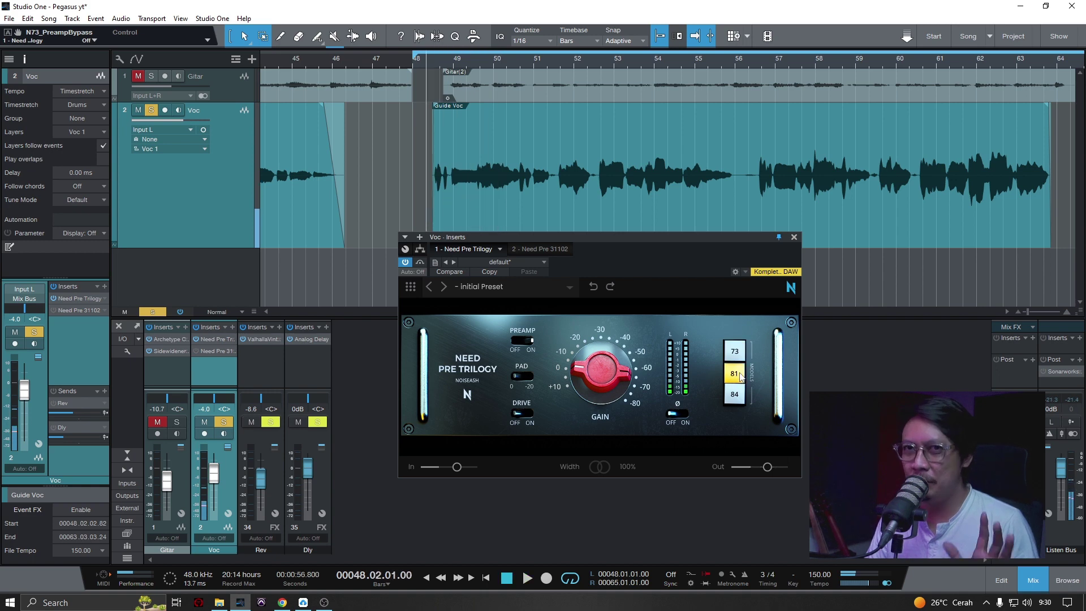
{"action": "key", "text": "ctrl+s"}
Step: Compare Need Pre Trilogy models 84 and 73 over repeated vocal playback, finishing on model 73
{"action": "left_click", "coordinate": [734, 394]}
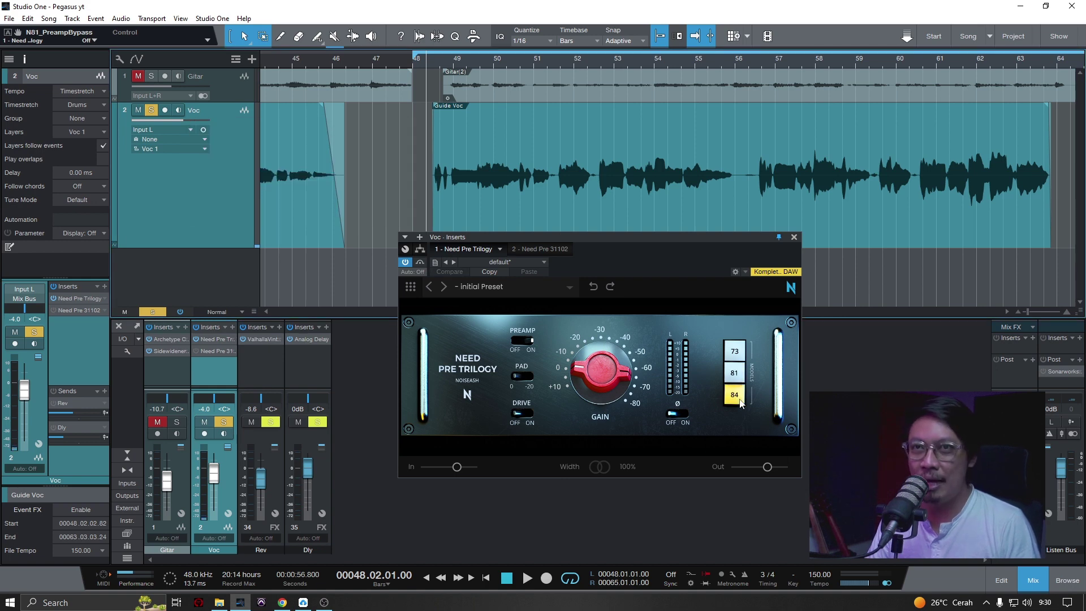
{"action": "key", "text": "space"}
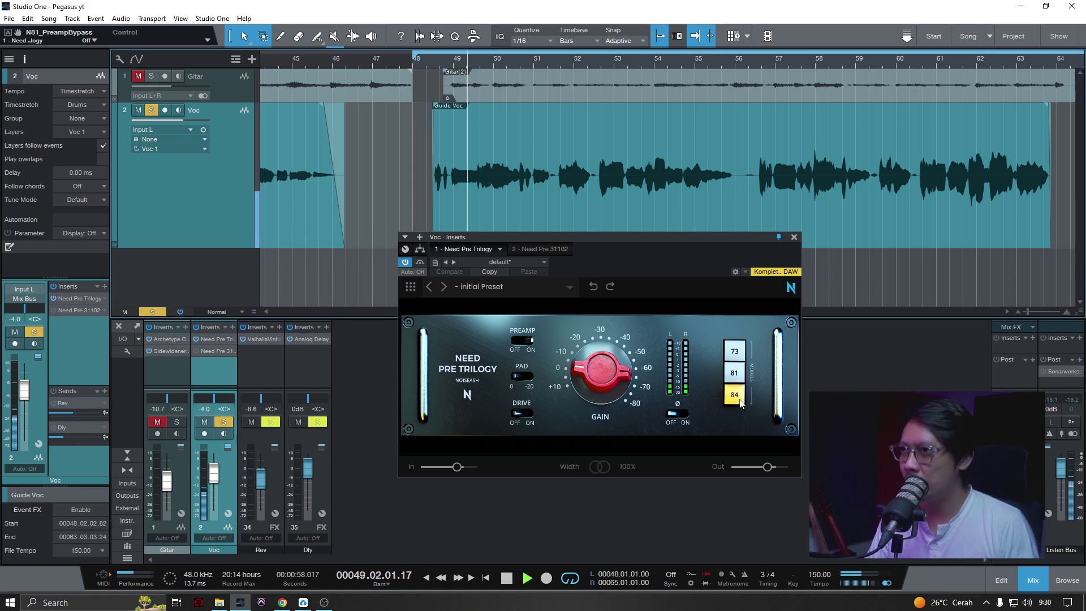
{"action": "left_click", "coordinate": [736, 353]}
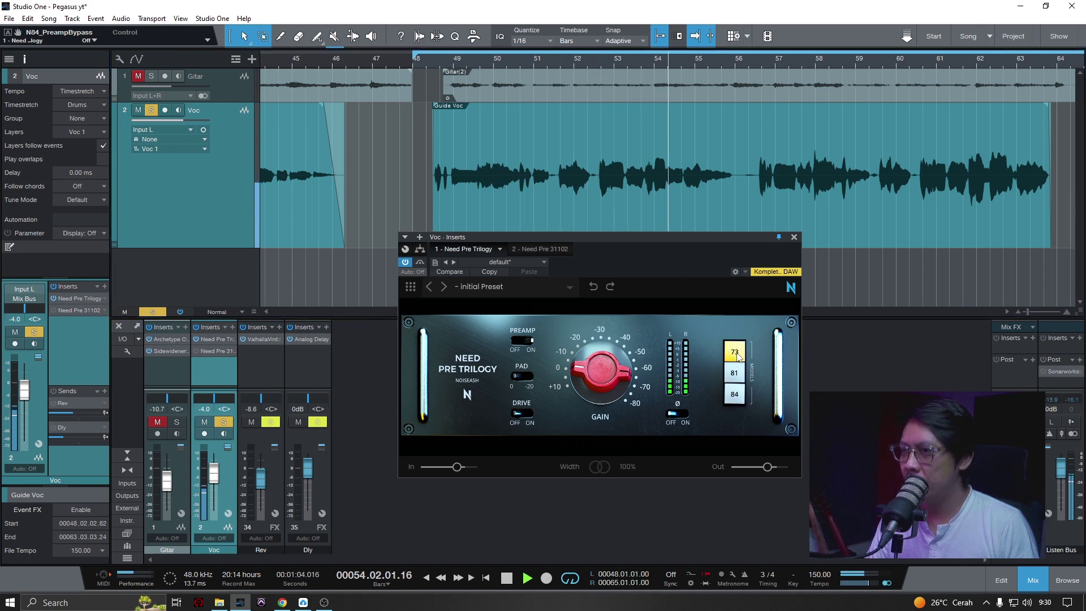
{"action": "key", "text": "space"}
{"action": "left_click", "coordinate": [735, 394]}
{"action": "key", "text": "space"}
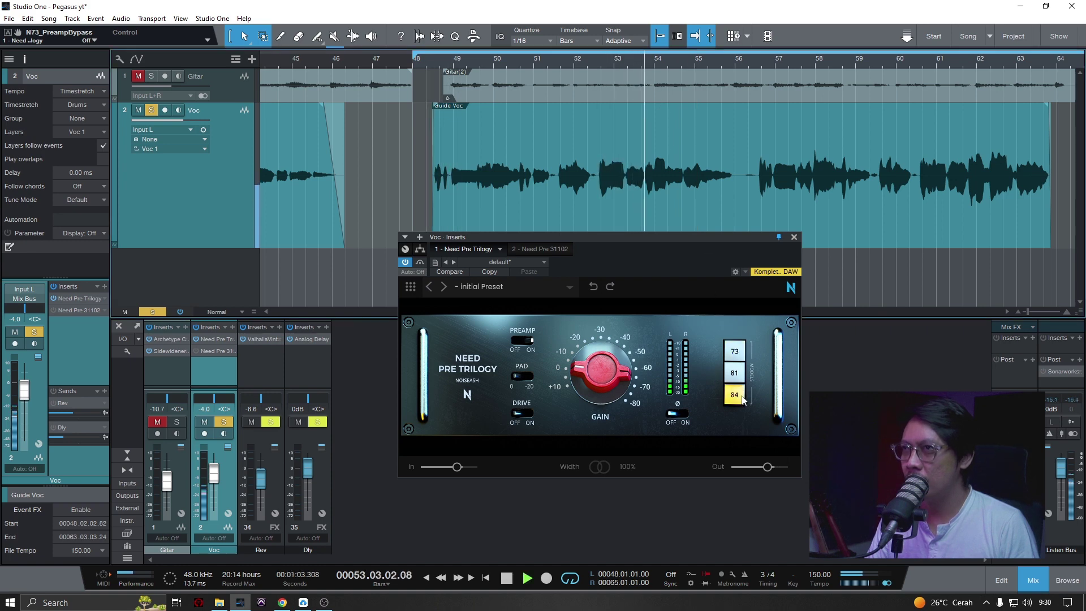
{"action": "left_click", "coordinate": [735, 351]}
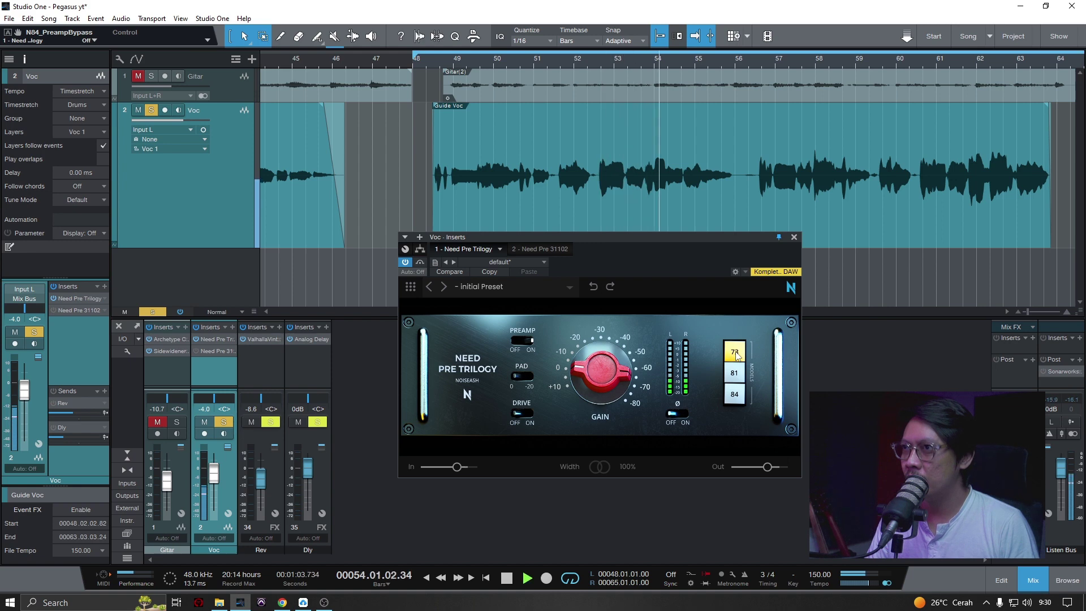
{"action": "key", "text": "space"}
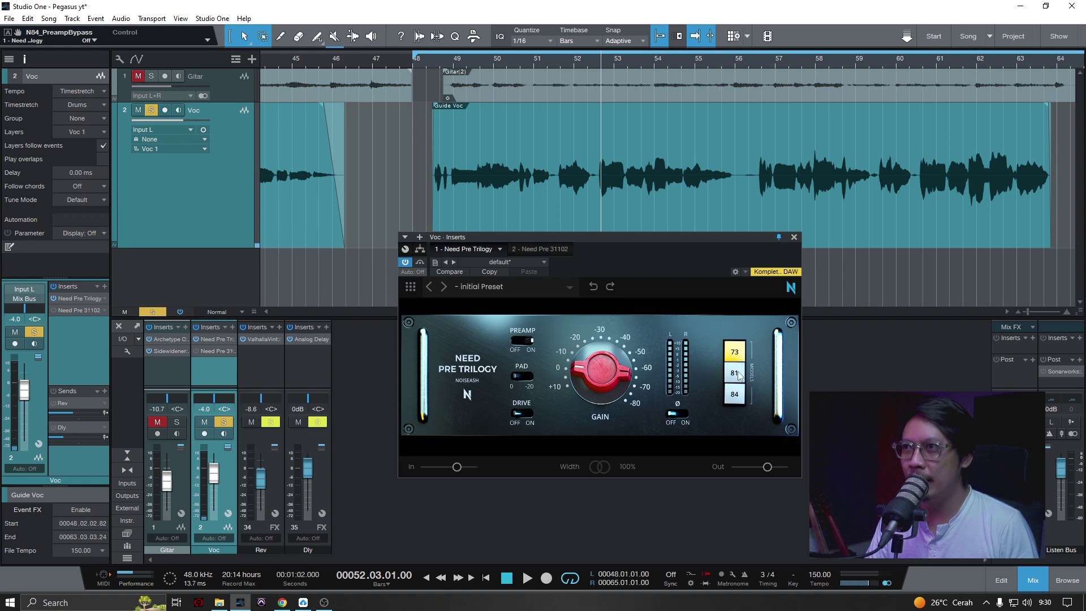
Step: Compare Need Pre Trilogy models 81, 73 and 84 on the vocal from bar 52, finish on model 84, and save the song
{"action": "left_click", "coordinate": [737, 374]}
{"action": "key", "text": "space"}
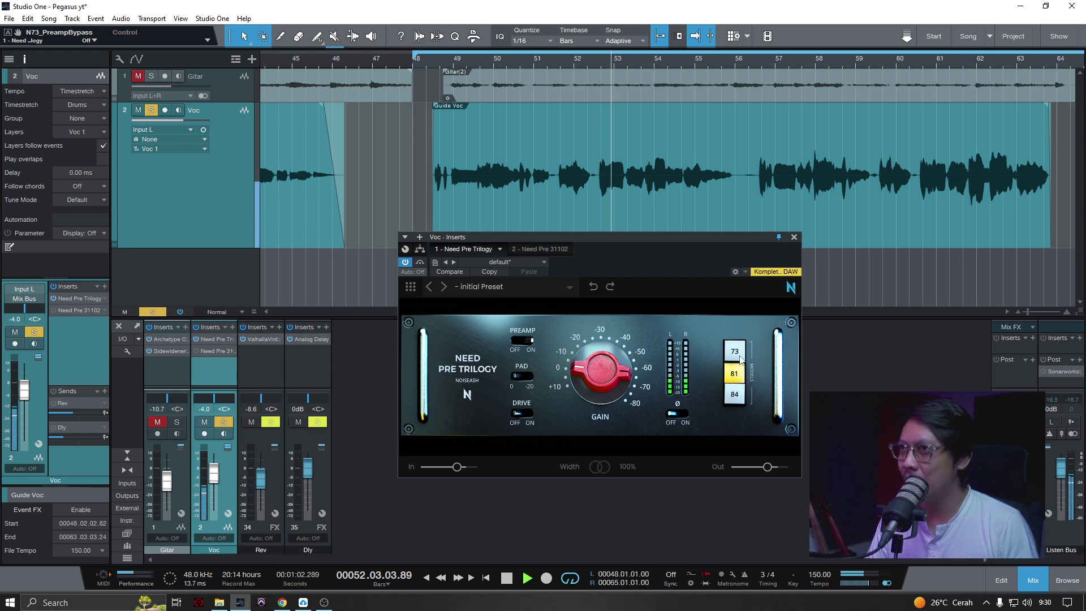
{"action": "left_click", "coordinate": [737, 392]}
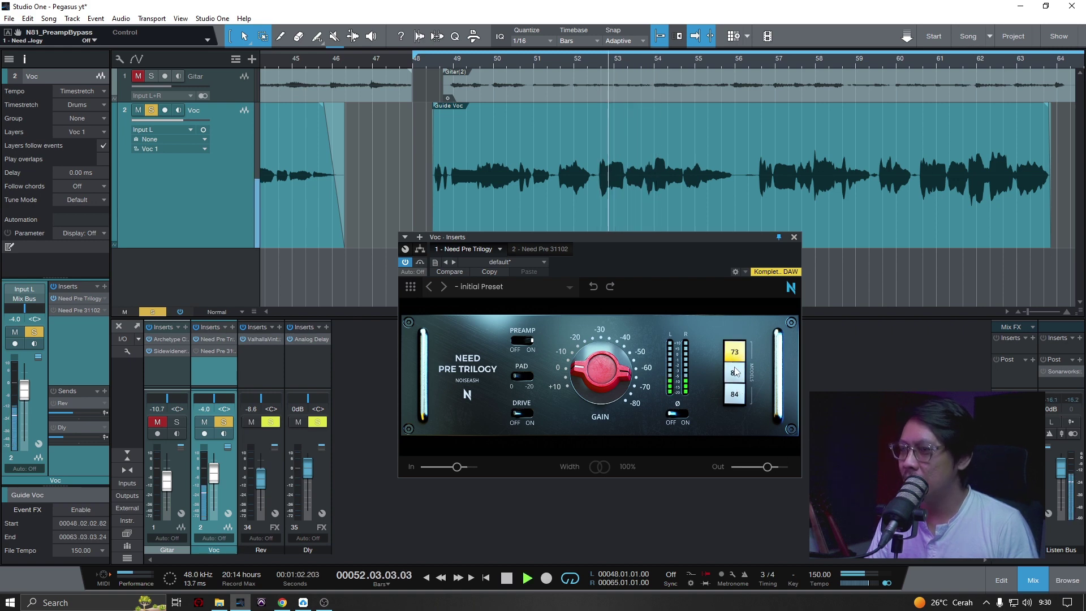
{"action": "key", "text": "space"}
{"action": "left_click", "coordinate": [737, 395]}
{"action": "key", "text": "space"}
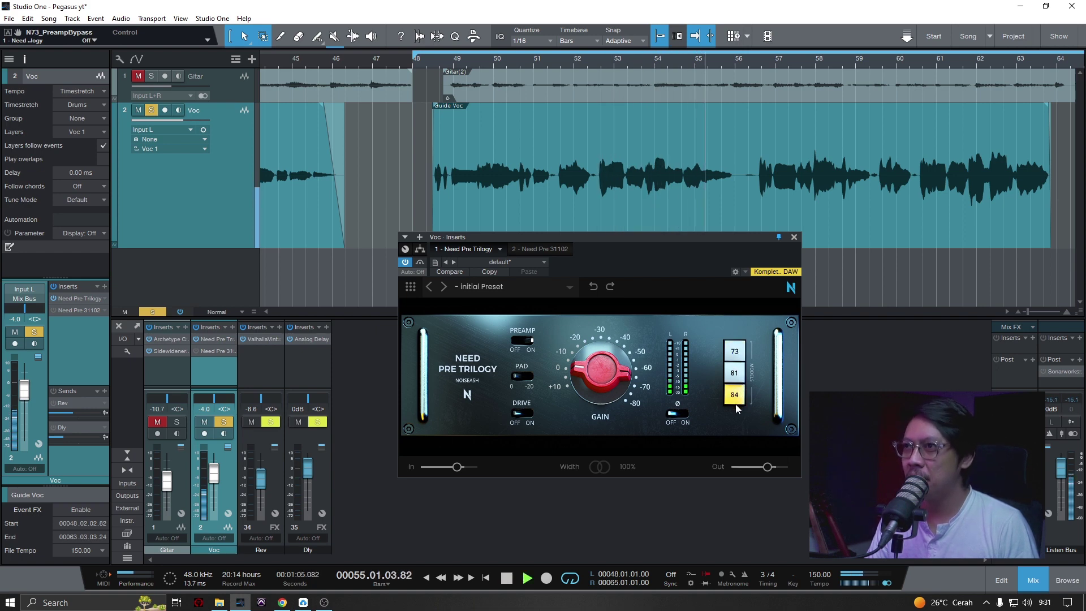
{"action": "key", "text": "space"}
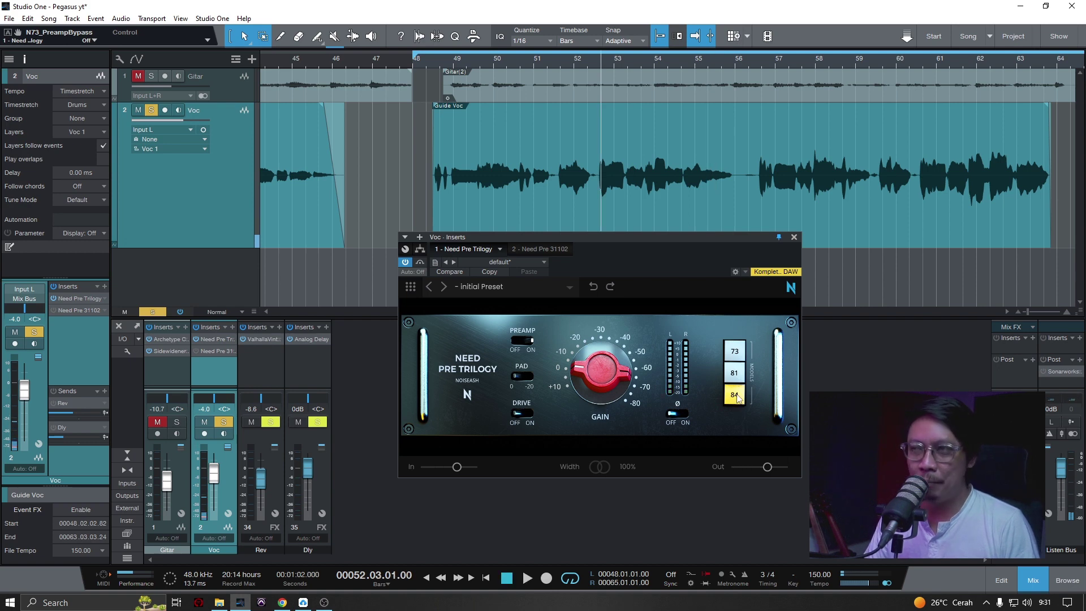
{"action": "key", "text": "ctrl+s"}
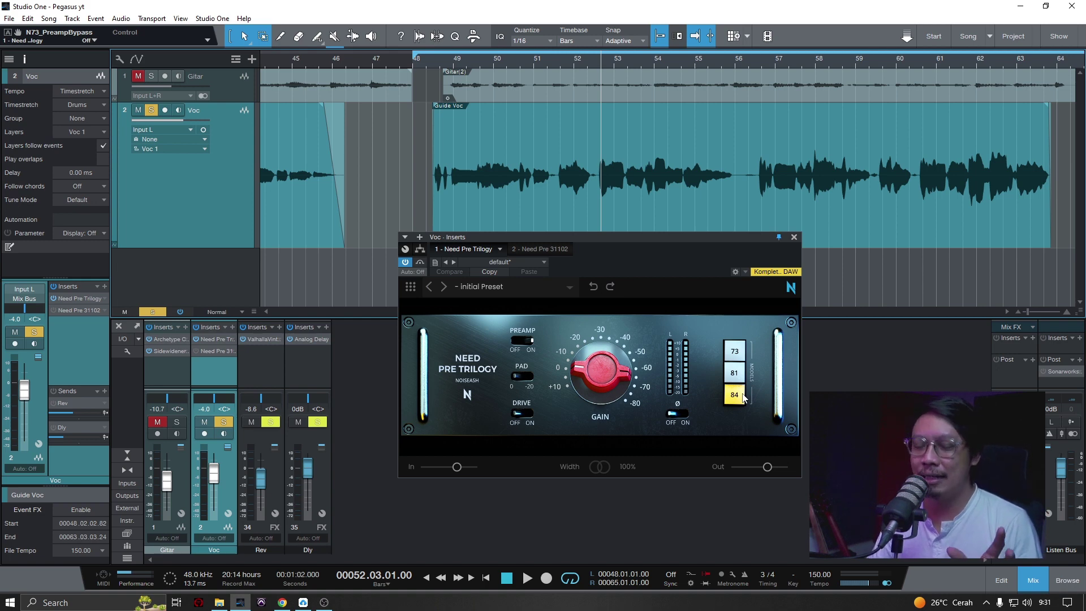
Step: Switch Need Pre Trilogy to model 73 and move the plug-in window clear of the start of the vocal clip
{"action": "left_click_drag", "start_coordinate": [727, 232], "coordinate": [673, 213]}
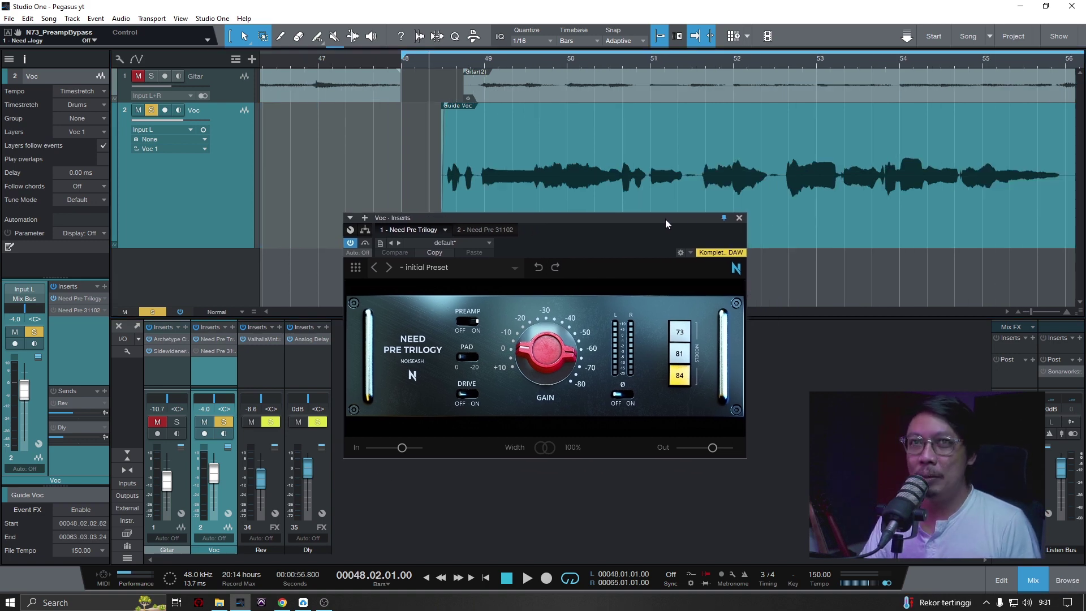
{"action": "scroll", "coordinate": [450, 67], "scroll_direction": "down", "scroll_amount": 3}
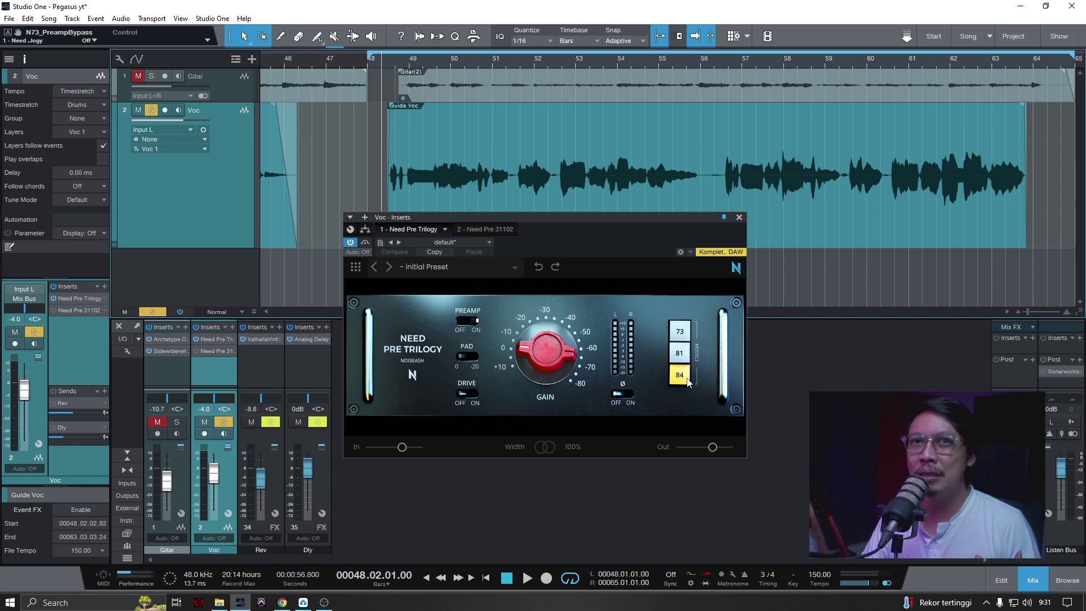
{"action": "left_click", "coordinate": [680, 332]}
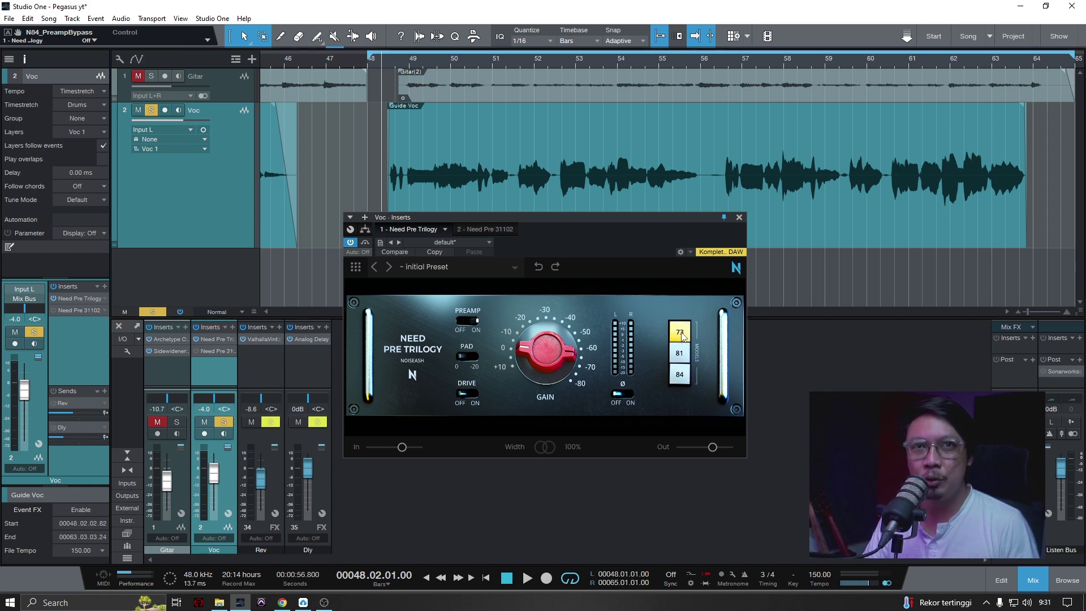
{"action": "left_click_drag", "start_coordinate": [688, 219], "coordinate": [826, 187]}
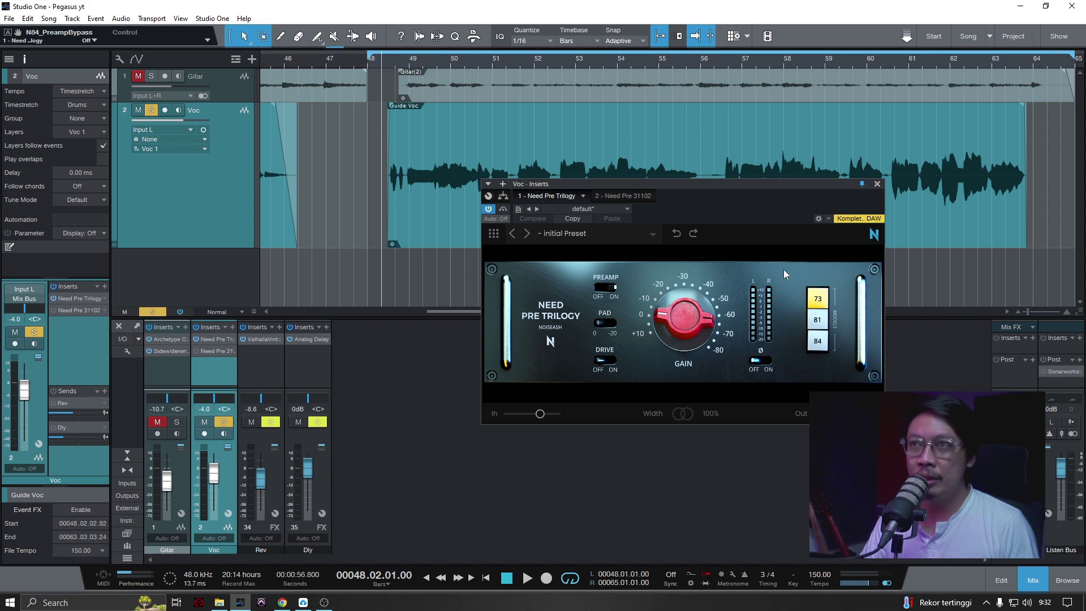
Step: Show Need Pre 31102 on the Voc track and compare the vocal from bar 48 with the plug-in repeatedly active and bypassed
{"action": "left_click", "coordinate": [623, 196]}
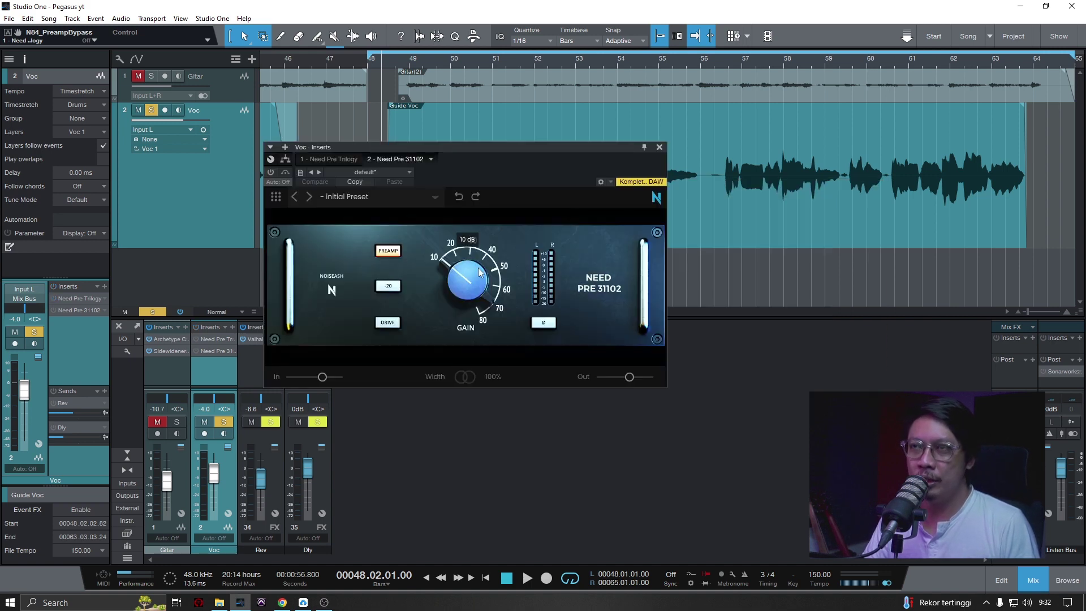
{"action": "left_click_drag", "start_coordinate": [499, 151], "coordinate": [624, 118]}
{"action": "key", "text": "space"}
{"action": "left_click", "coordinate": [395, 140]}
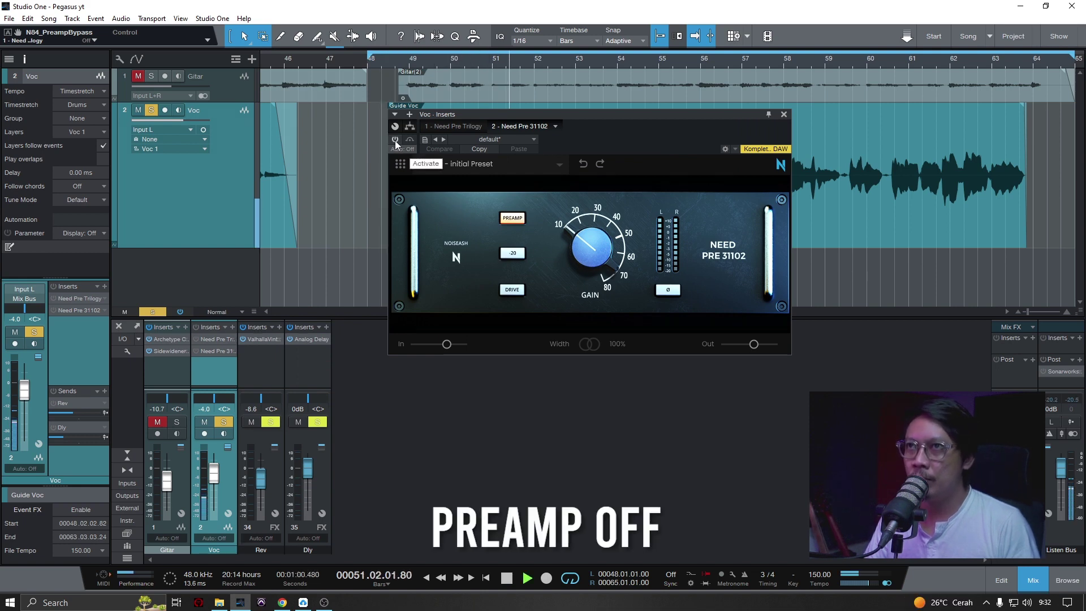
{"action": "left_click", "coordinate": [395, 141]}
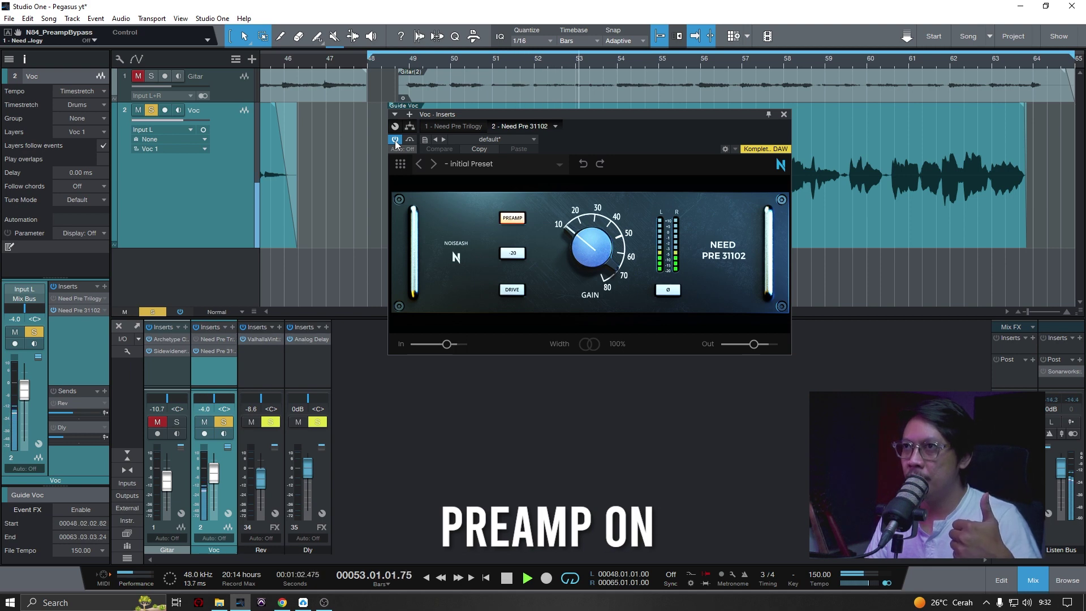
{"action": "left_click", "coordinate": [394, 140]}
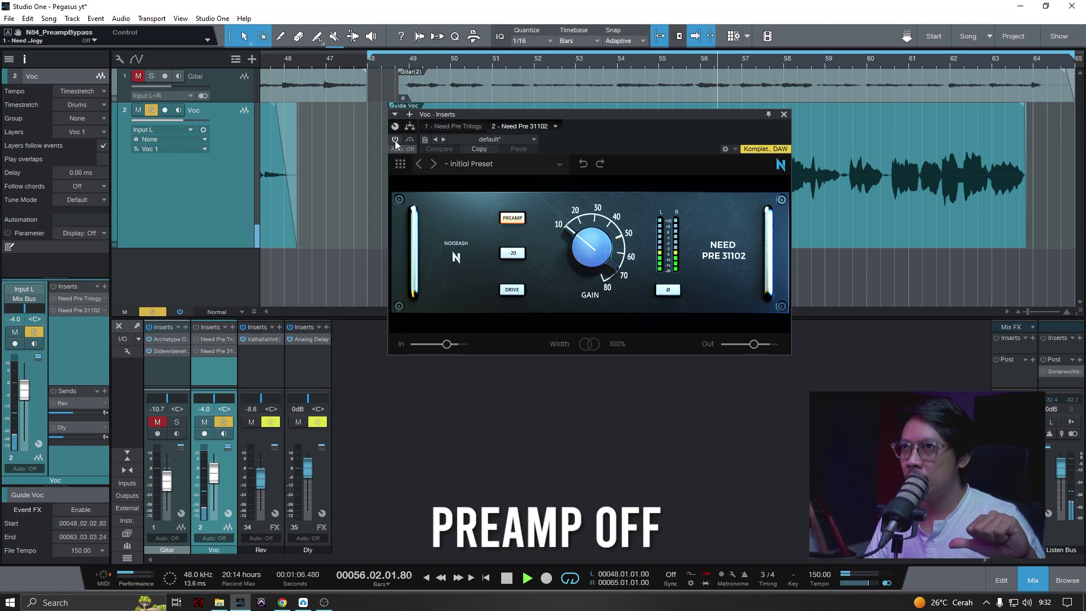
{"action": "left_click", "coordinate": [395, 140]}
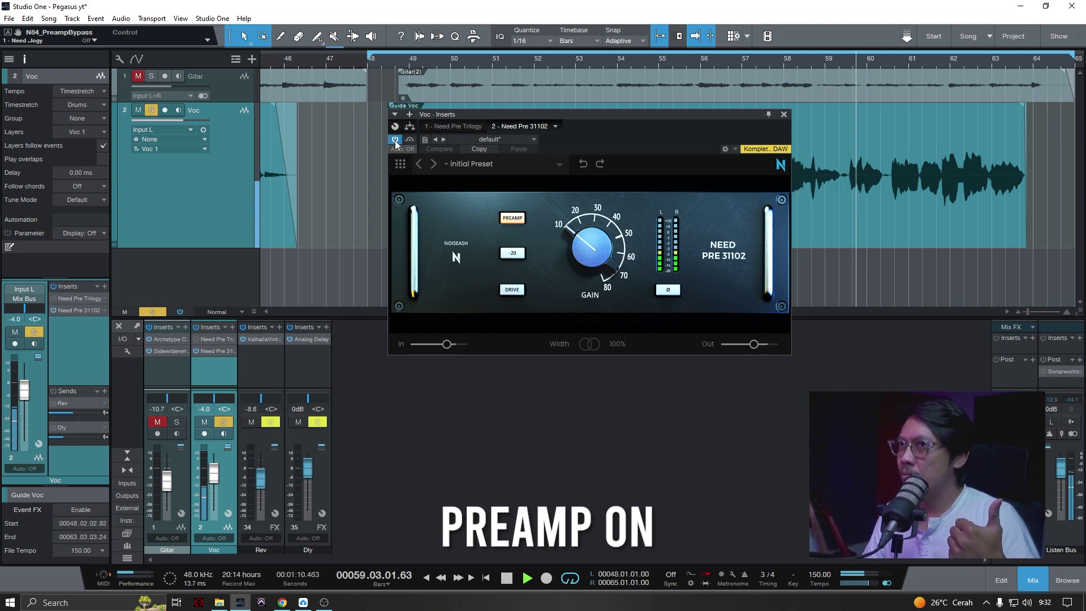
{"action": "left_click", "coordinate": [395, 140]}
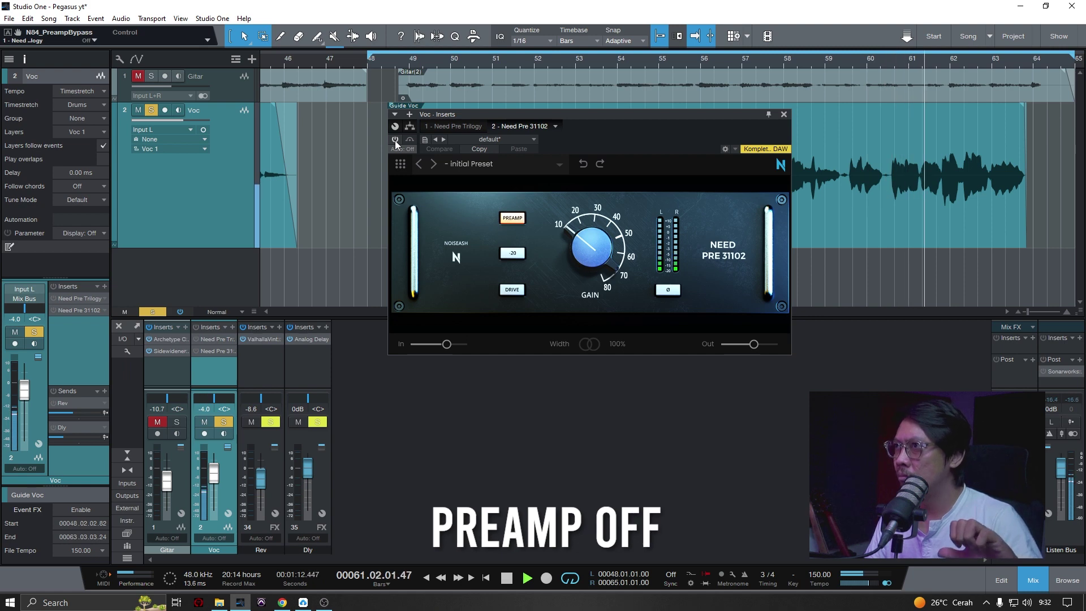
{"action": "key", "text": "space"}
Step: Set the Voc track's volume to -4.1 dB, save the song, and reposition the Need Pre 31102 window over the mixer
{"action": "left_click", "coordinate": [214, 472]}
{"action": "key", "text": "ctrl+s"}
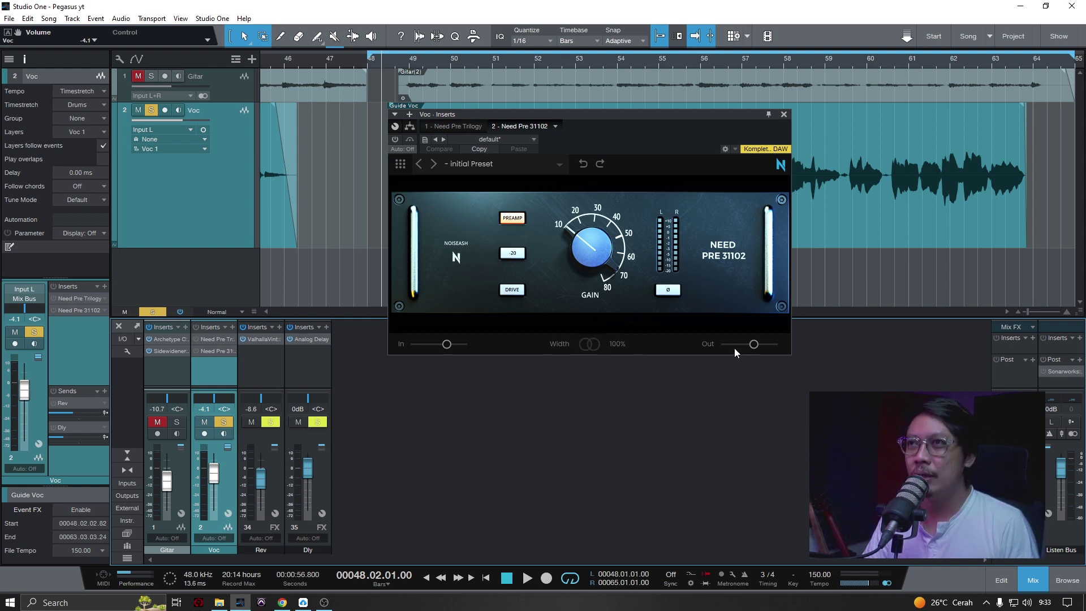
{"action": "left_click_drag", "start_coordinate": [728, 117], "coordinate": [673, 201]}
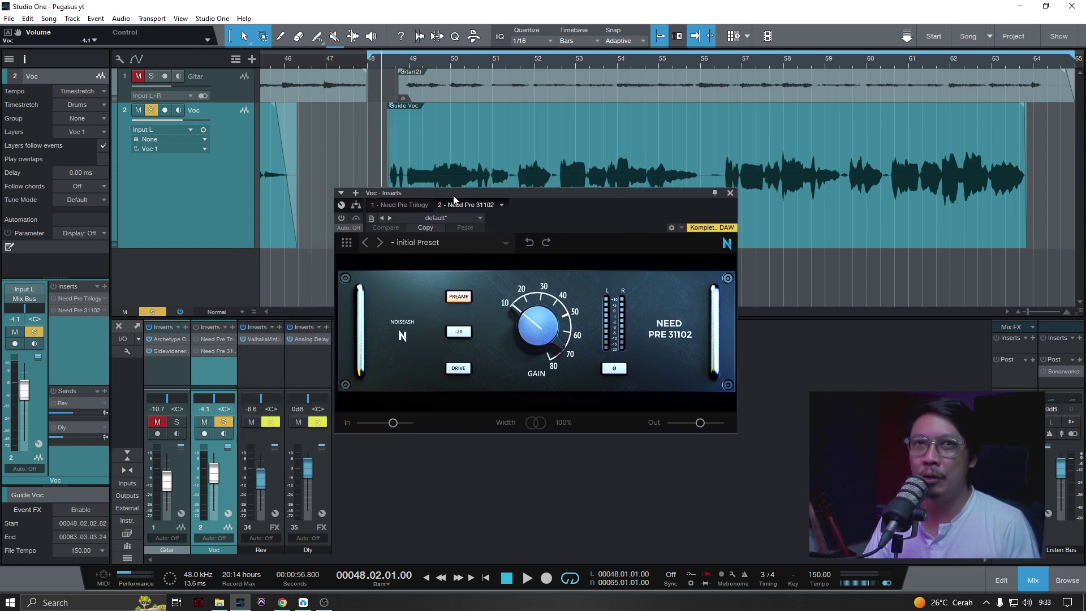
{"action": "left_click_drag", "start_coordinate": [452, 198], "coordinate": [468, 179]}
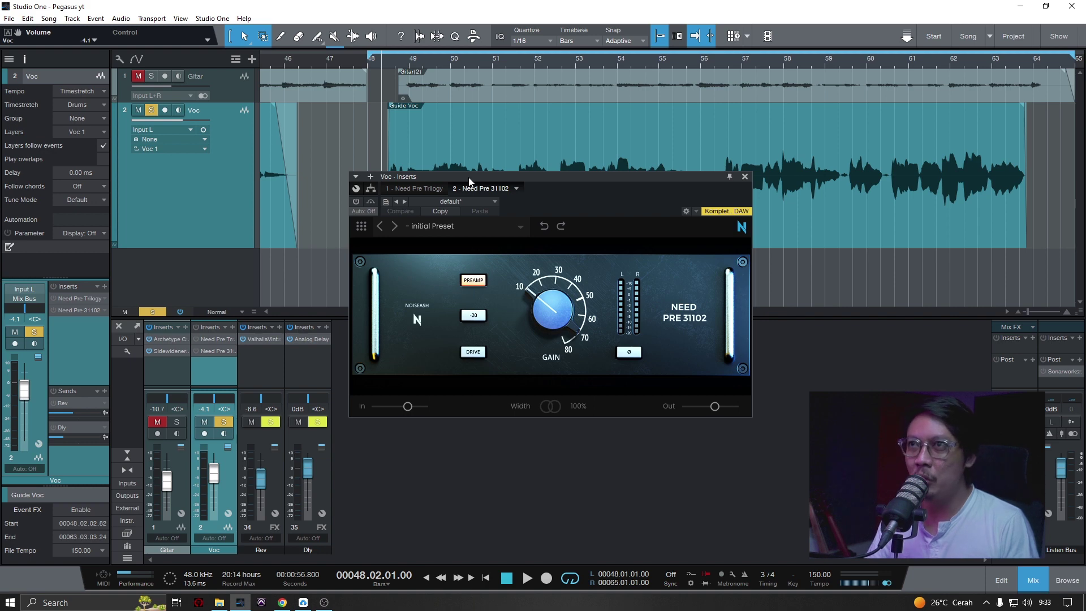
{"action": "left_click_drag", "start_coordinate": [469, 178], "coordinate": [455, 181]}
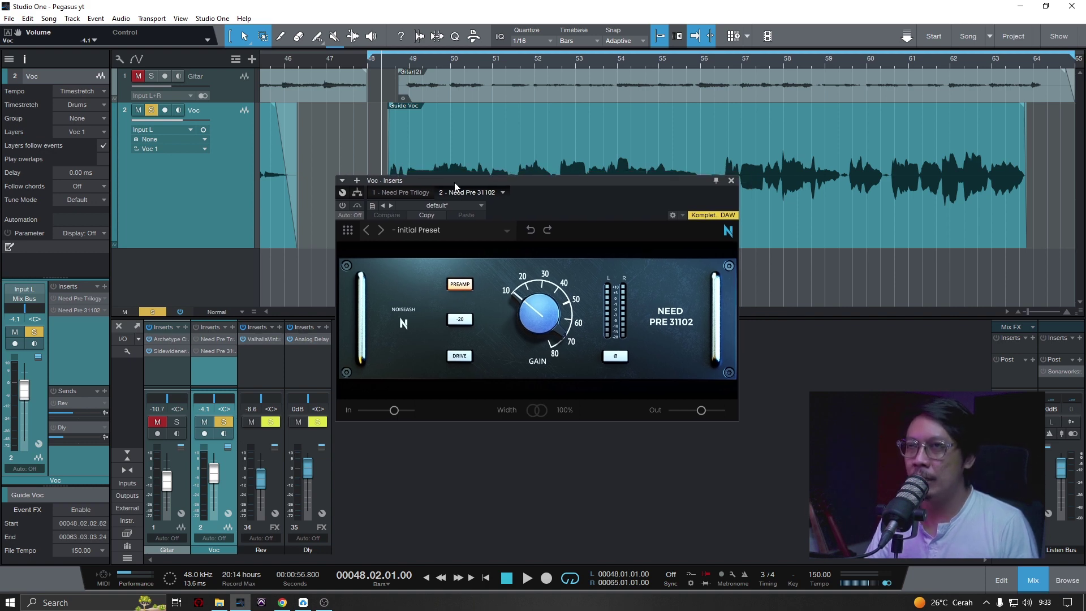
Step: While playing the vocal with the Gitar track, activate Need Pre 31102, turn on Voc's Rev and Dly sends, and save the song
{"action": "key", "text": "space"}
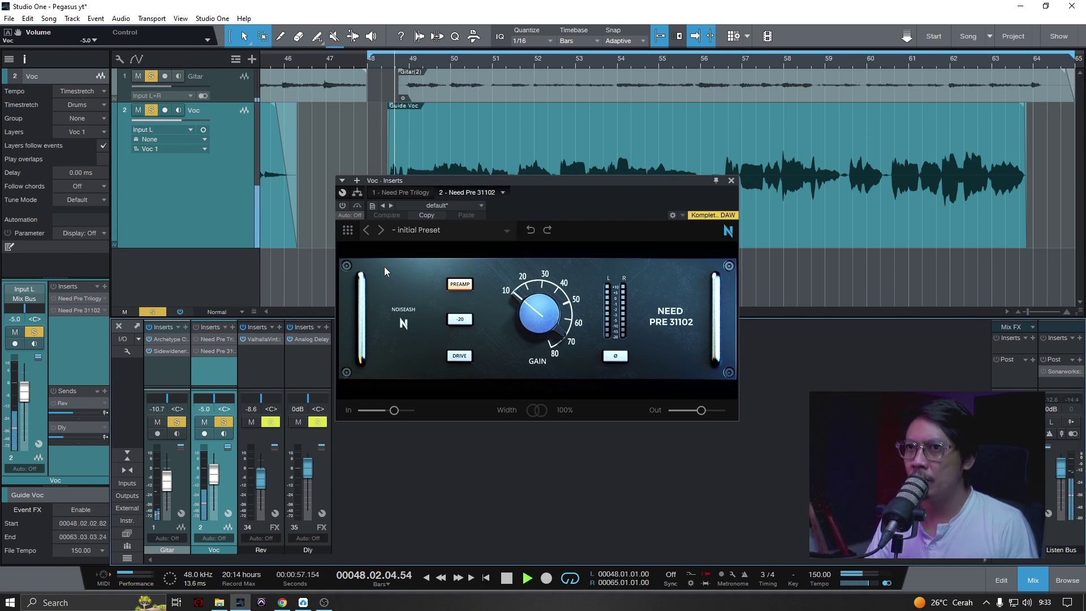
{"action": "left_click", "coordinate": [343, 206]}
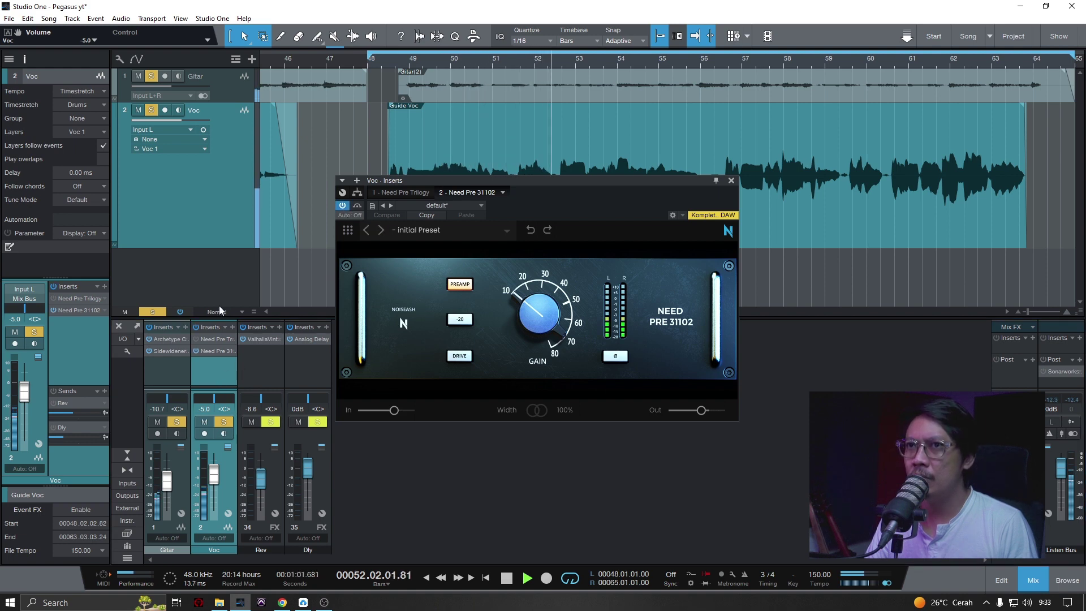
{"action": "left_click_drag", "start_coordinate": [235, 317], "coordinate": [235, 247]}
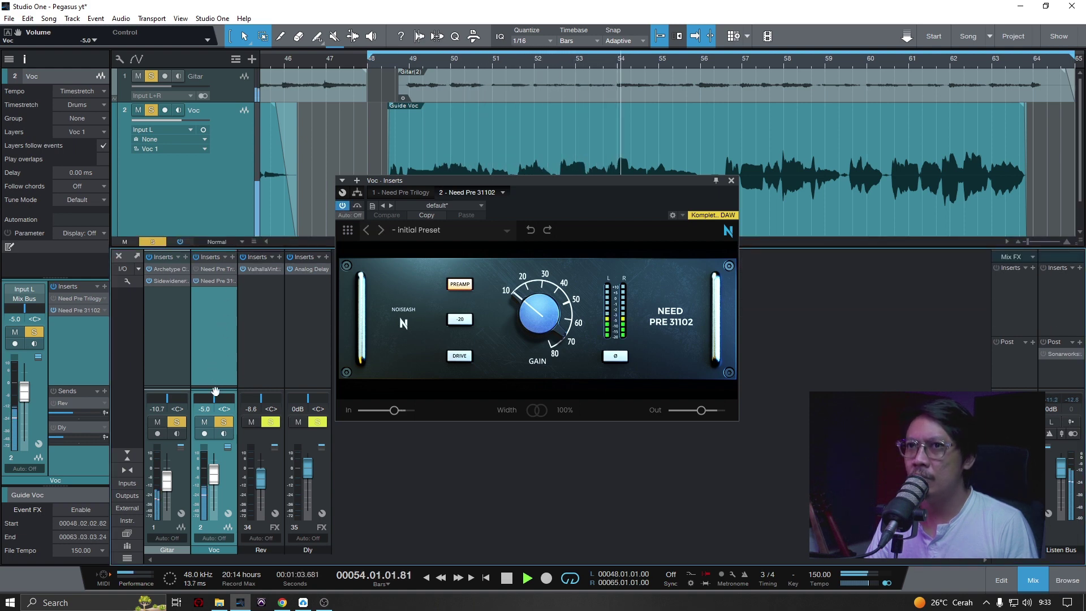
{"action": "left_click_drag", "start_coordinate": [215, 391], "coordinate": [215, 309]}
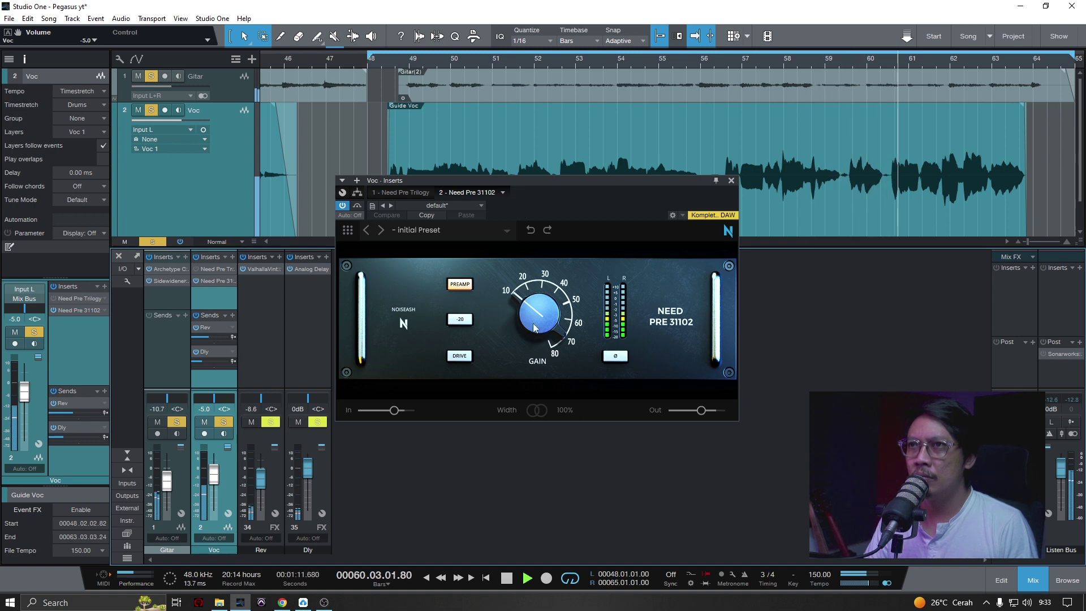
{"action": "left_click_drag", "start_coordinate": [588, 183], "coordinate": [632, 199]}
{"action": "key", "text": "ctrl+s"}
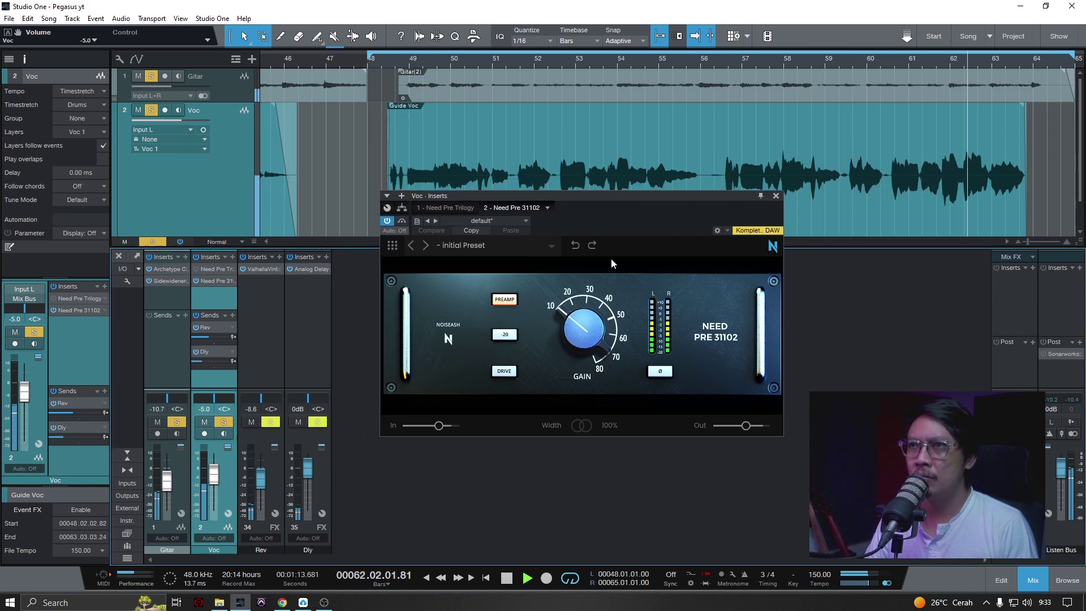
{"action": "key", "text": "space"}
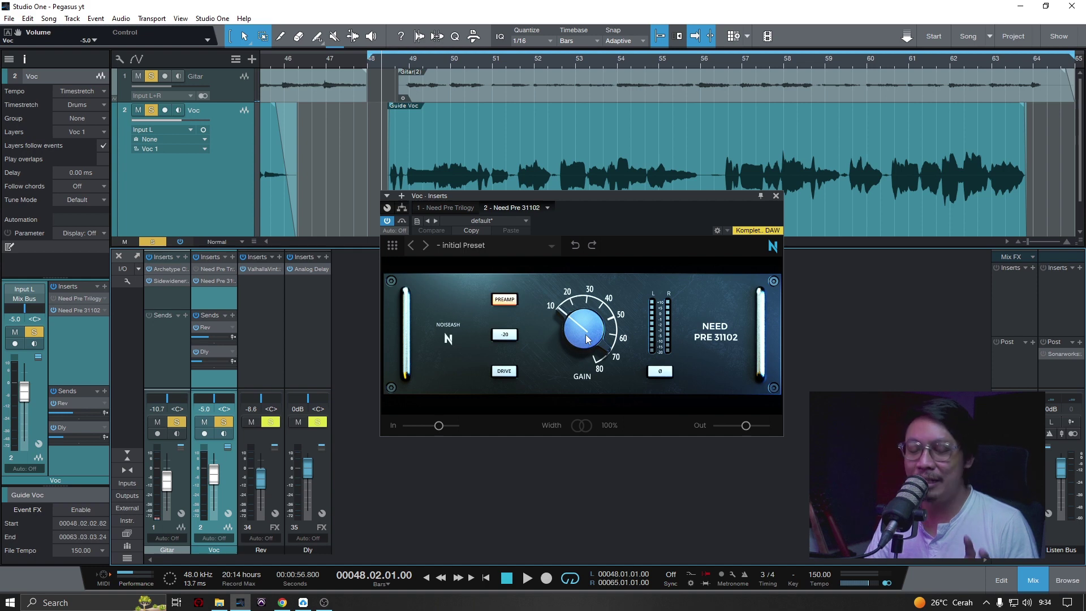
Step: Set Need Pre 31102's gain to 19 dB and input to -8.3 dB, balancing the Voc volume down to -13.1 dB during playback
{"action": "key", "text": "space"}
{"action": "left_click_drag", "start_coordinate": [587, 339], "coordinate": [598, 378]}
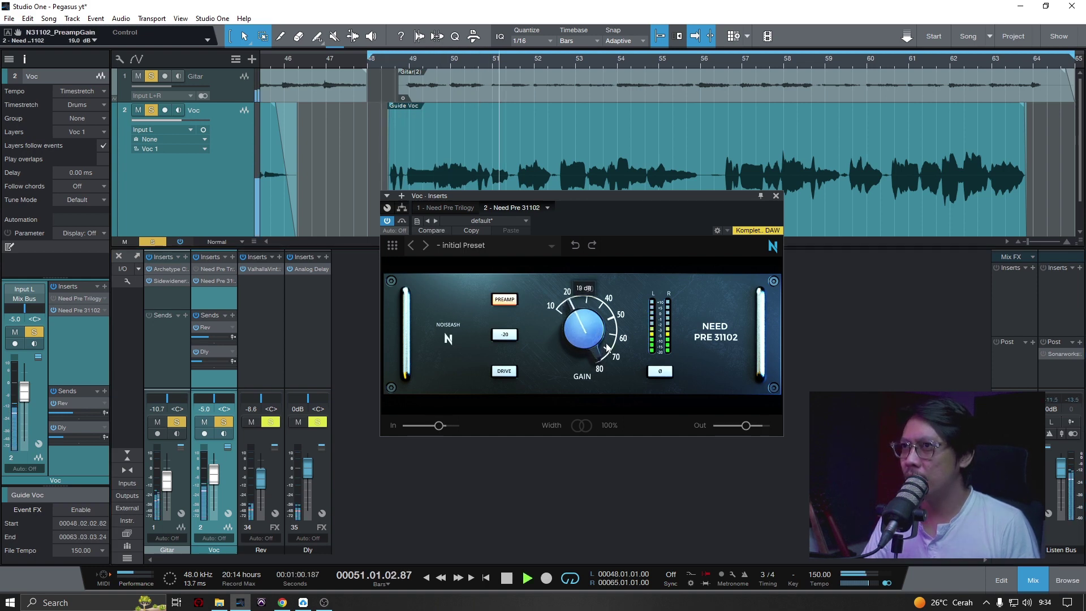
{"action": "left_click_drag", "start_coordinate": [214, 475], "coordinate": [227, 515]}
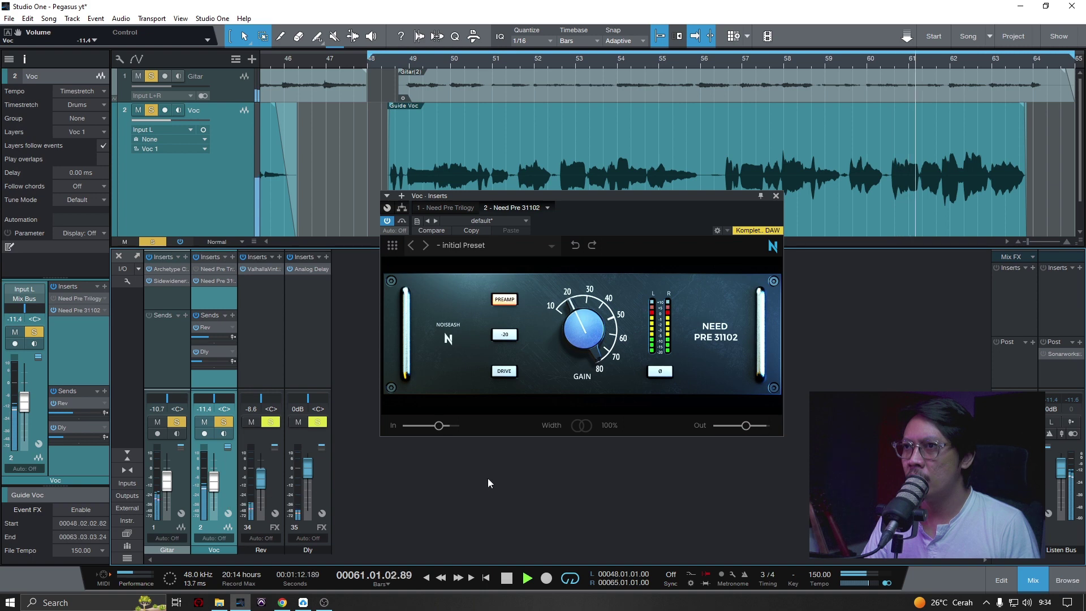
{"action": "left_click_drag", "start_coordinate": [214, 490], "coordinate": [214, 507]}
{"action": "key", "text": "space"}
{"action": "key", "text": "ctrl+s"}
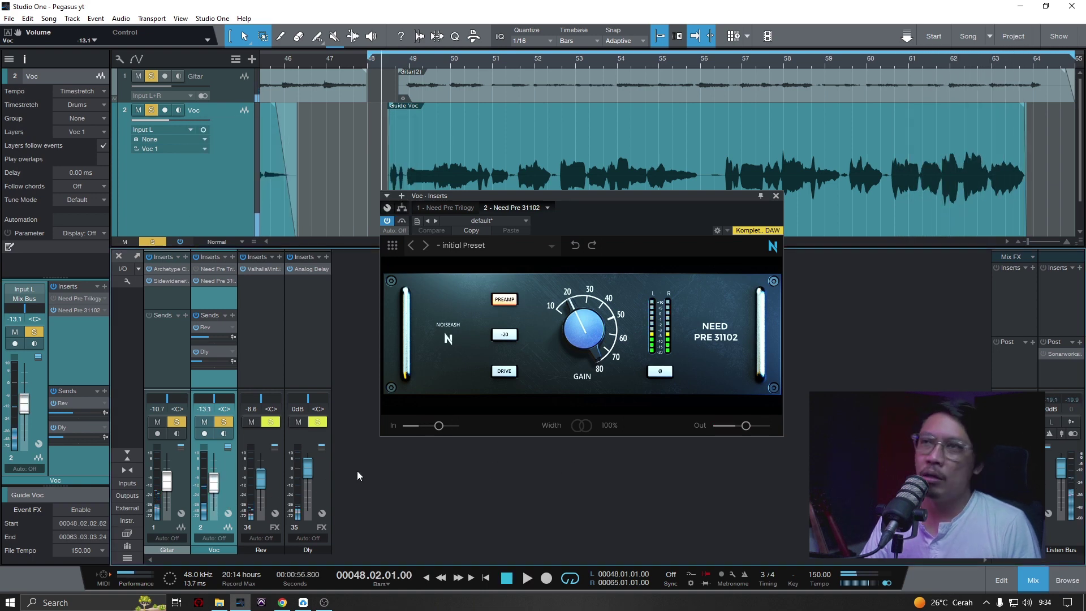
{"action": "left_click_drag", "start_coordinate": [438, 425], "coordinate": [433, 425]}
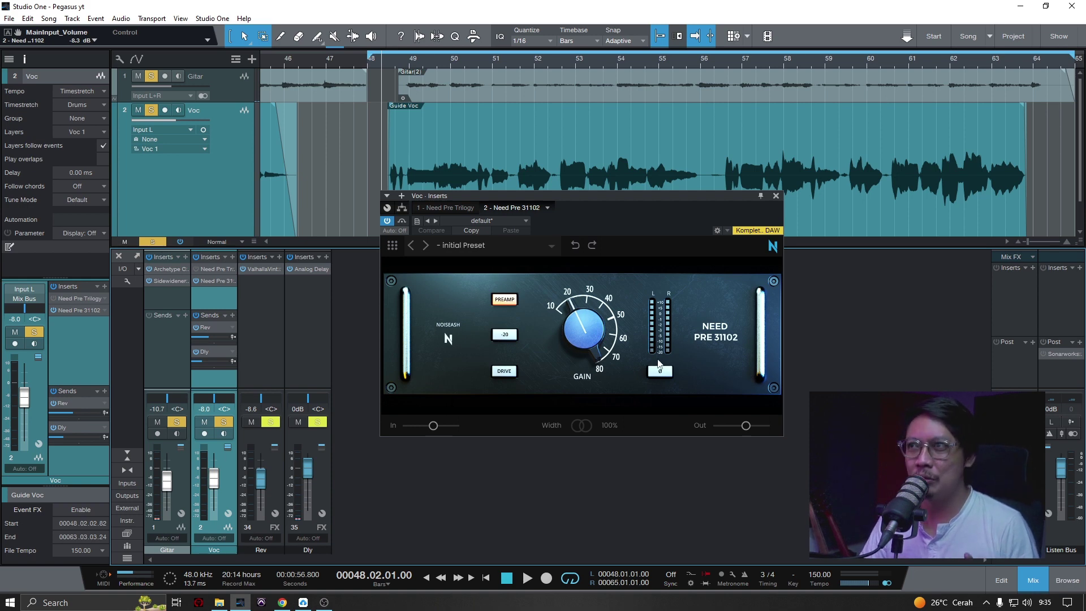
Step: Show Need Pre 31102 and Need Pre Trilogy side by side and look through Trilogy's General Purpose factory presets
{"action": "left_click", "coordinate": [402, 196]}
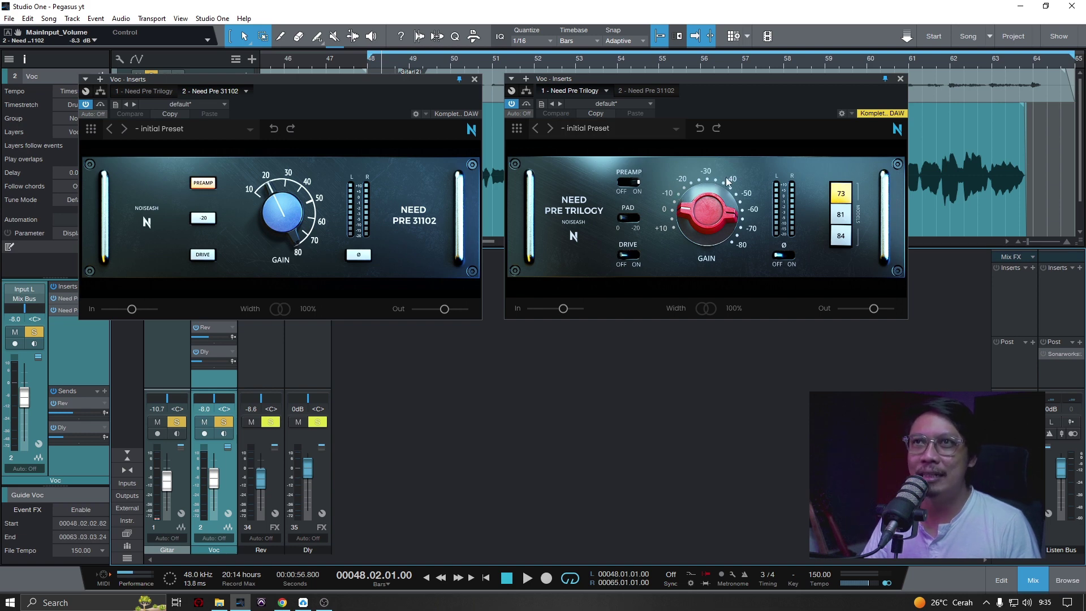
{"action": "left_click", "coordinate": [650, 130]}
{"action": "scroll", "coordinate": [807, 226], "scroll_direction": "down", "scroll_amount": 2}
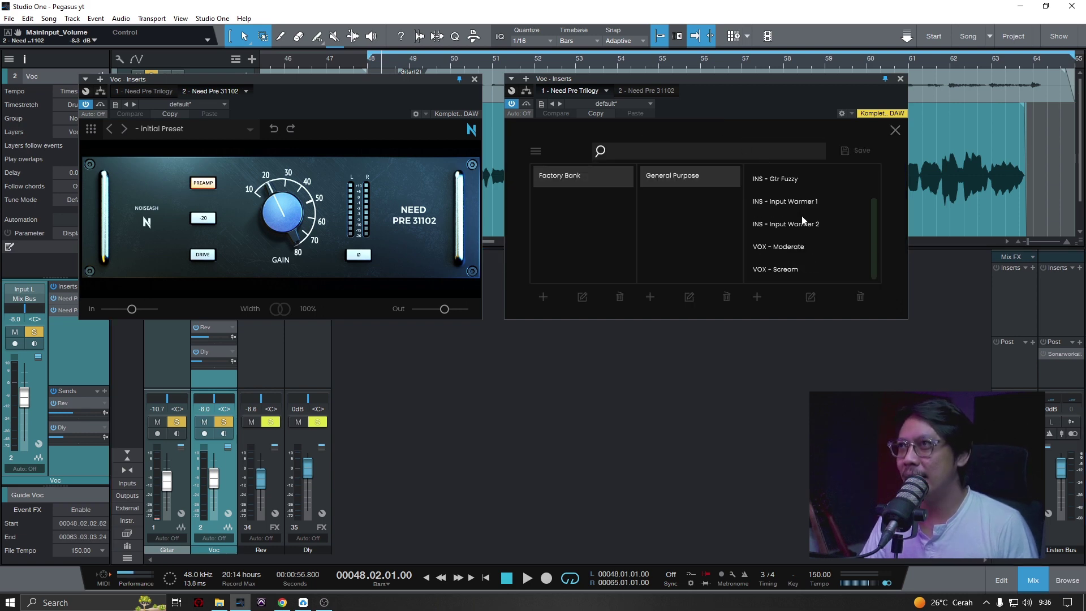
{"action": "scroll", "coordinate": [809, 250], "scroll_direction": "up", "scroll_amount": 2}
{"action": "left_click", "coordinate": [516, 128]}
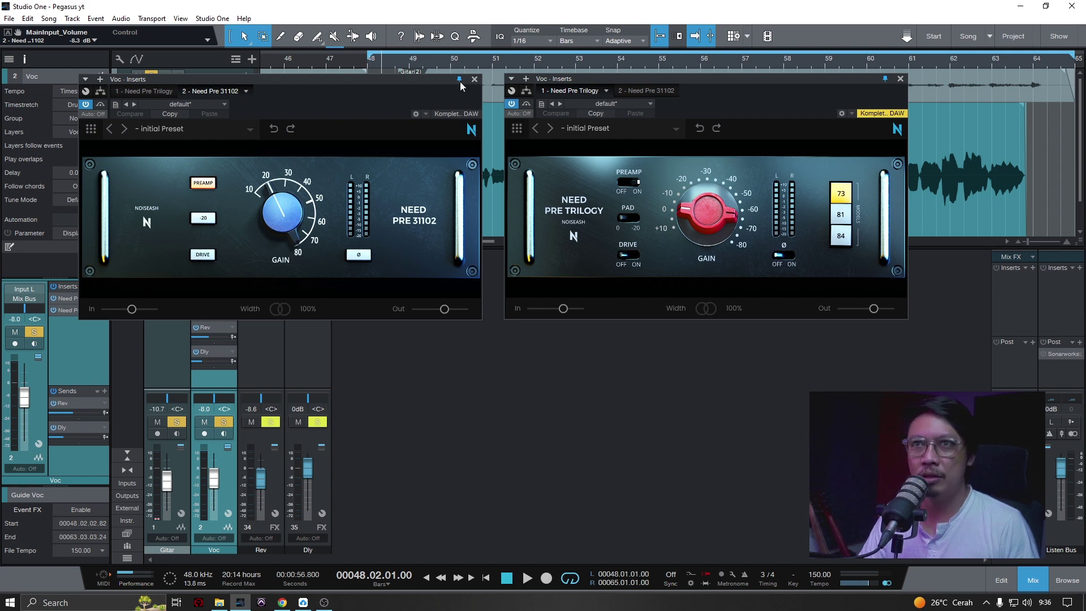
Step: Add Rule Tec Heritage Pro to the Voc inserts and open its settings to examine the oversampling option
{"action": "left_click_drag", "start_coordinate": [429, 80], "coordinate": [690, 69]}
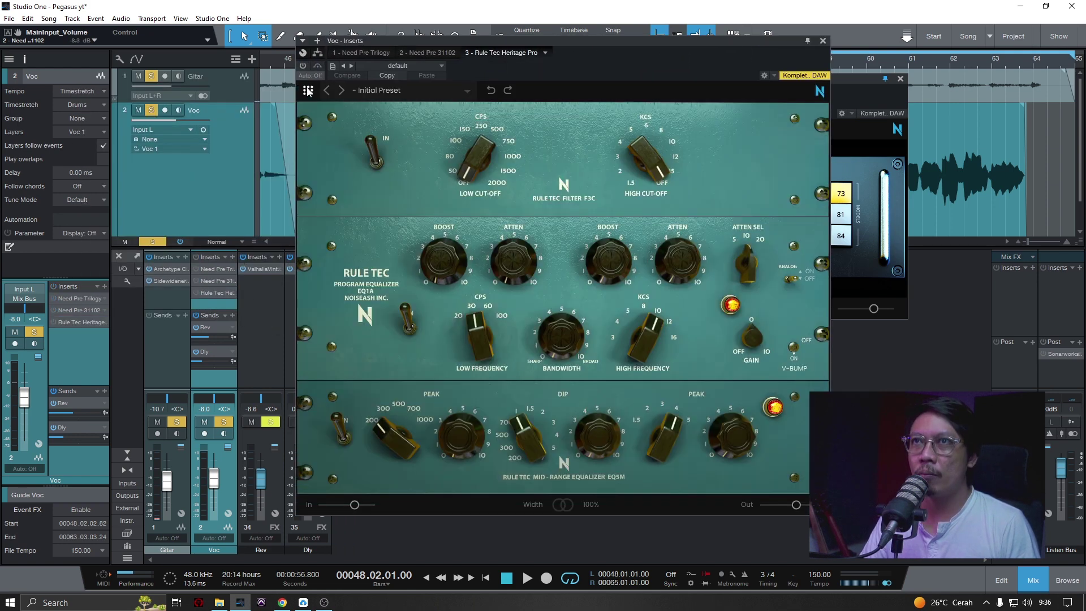
{"action": "left_click", "coordinate": [308, 90]}
{"action": "mouse_move", "coordinate": [324, 113]}
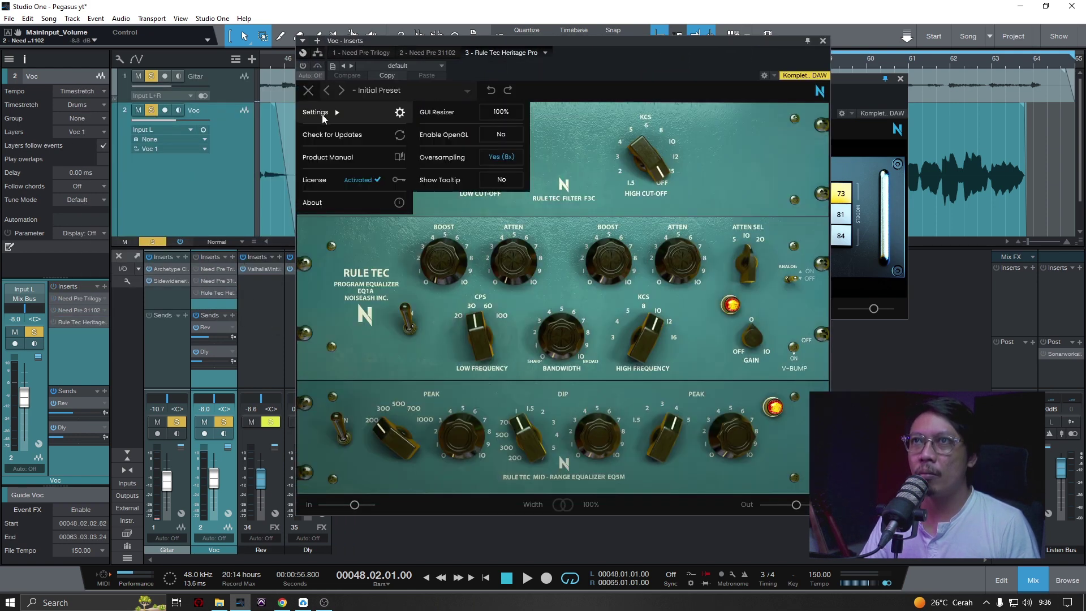
{"action": "left_click", "coordinate": [500, 145]}
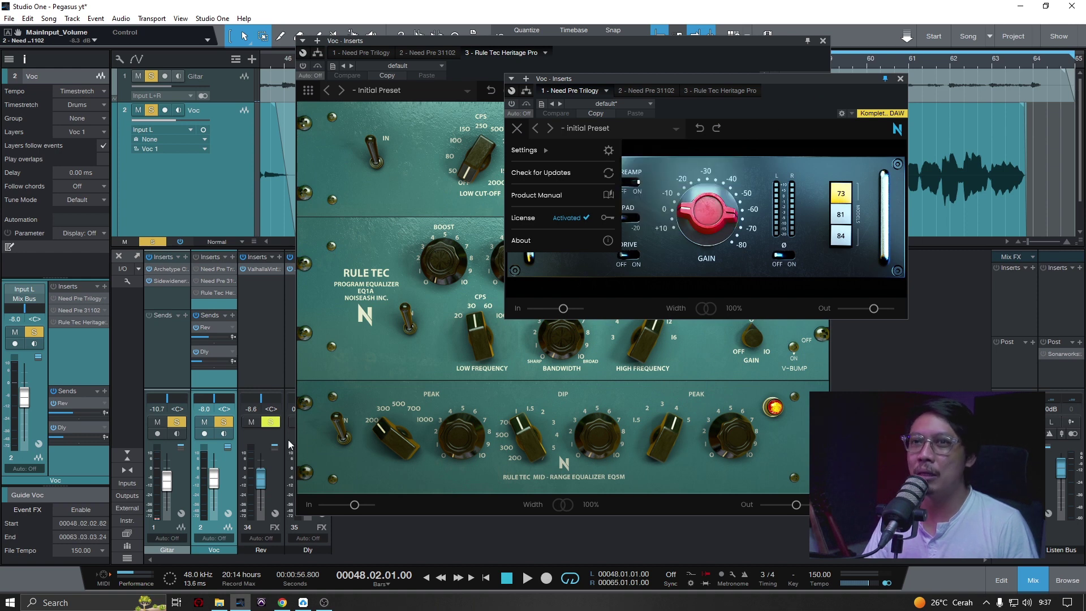
Step: Close the Rule Tec Heritage Pro window and arrange Need Pre 31102 and Need Pre Trilogy side by side
{"action": "mouse_move", "coordinate": [587, 152]}
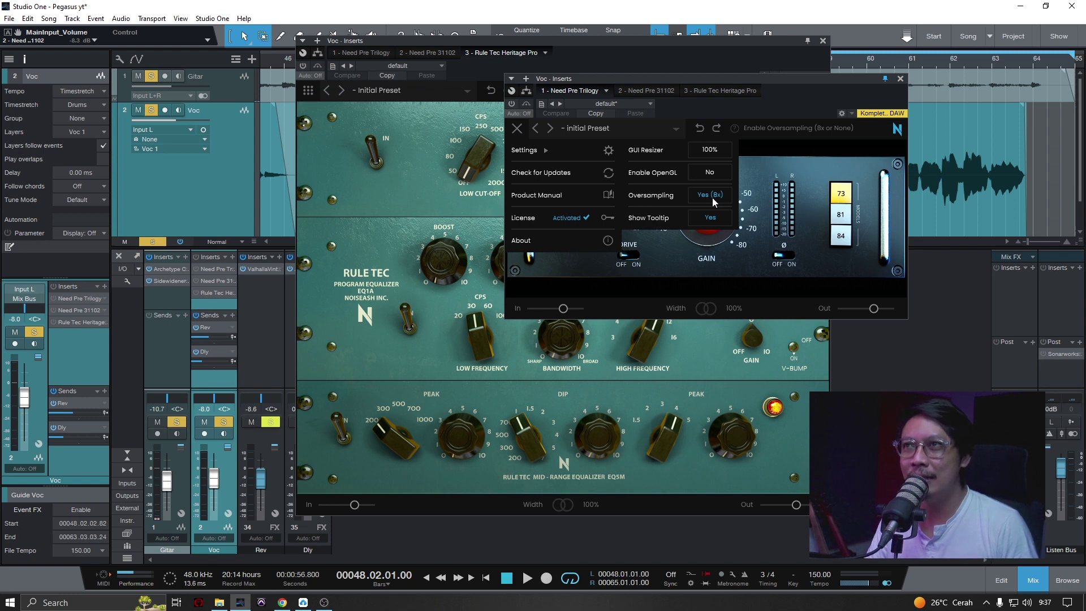
{"action": "left_click", "coordinate": [823, 41]}
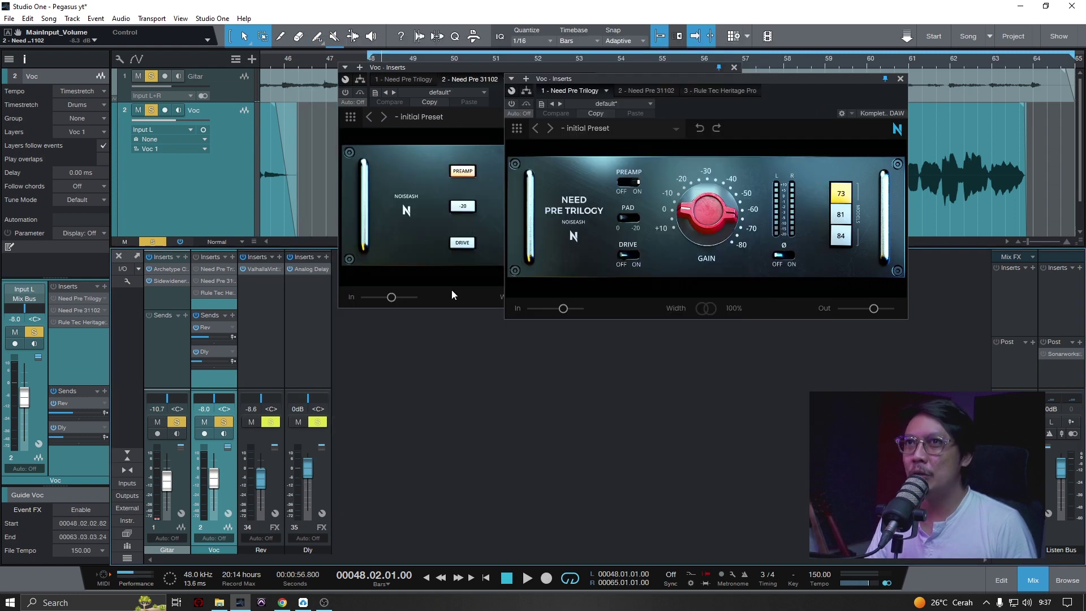
{"action": "left_click_drag", "start_coordinate": [468, 75], "coordinate": [165, 63]}
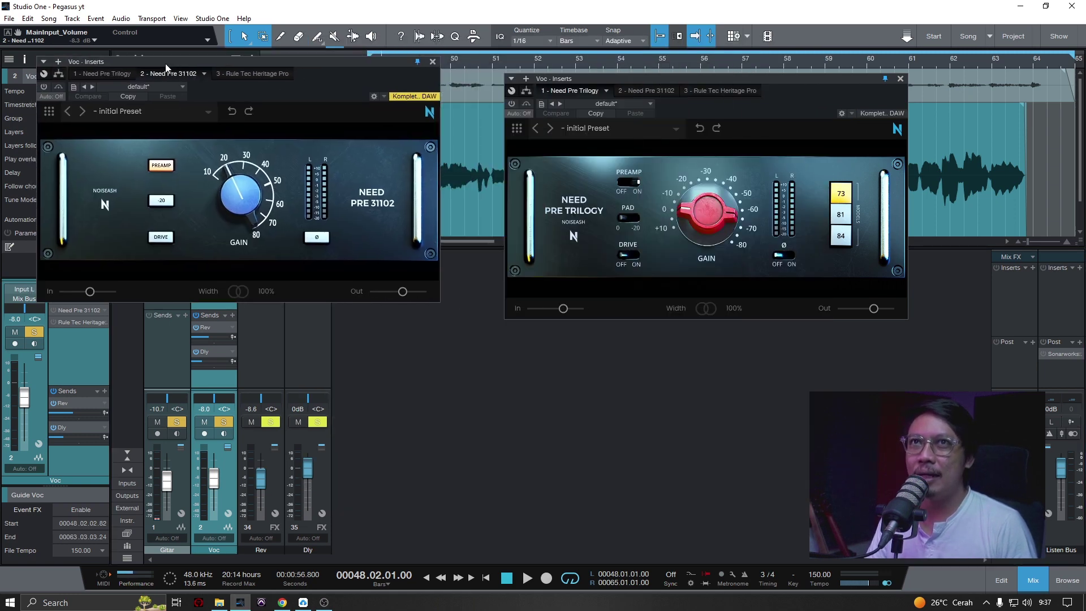
{"action": "left_click_drag", "start_coordinate": [599, 79], "coordinate": [537, 62]}
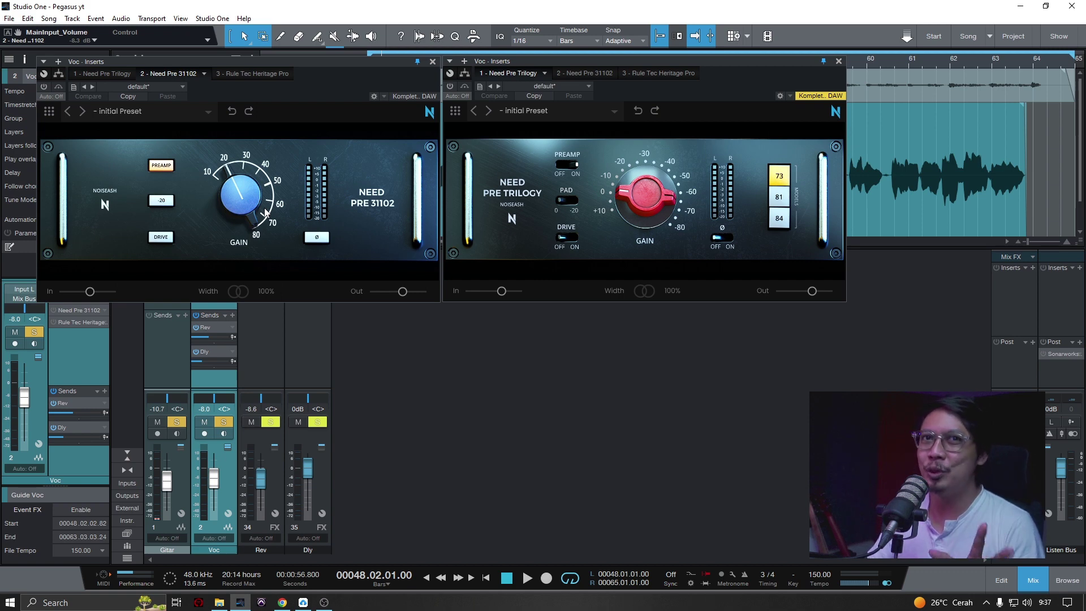
Step: Switch to Chrome and review the plug-in images and price on NoiseAsh's NEED Preamps product page
{"action": "left_click", "coordinate": [283, 604]}
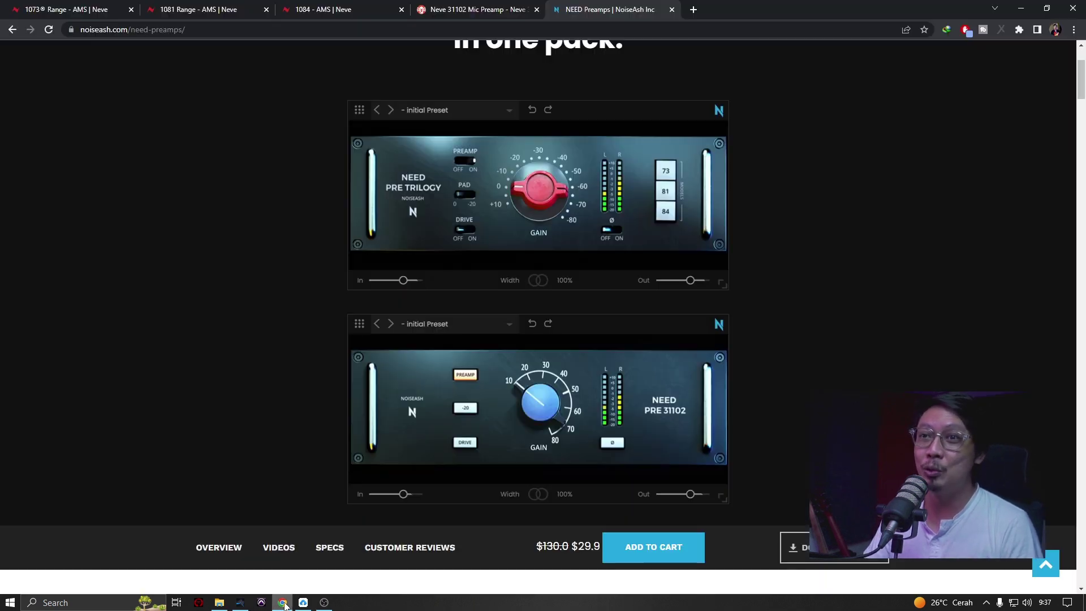
{"action": "scroll", "coordinate": [875, 275], "scroll_direction": "down", "scroll_amount": 3}
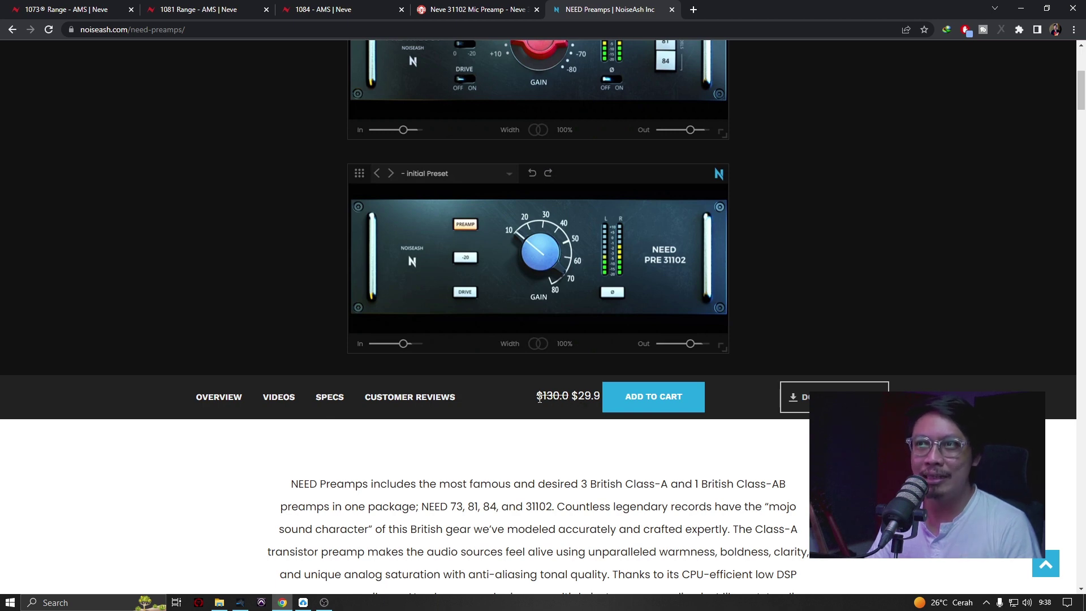
{"action": "scroll", "coordinate": [748, 409], "scroll_direction": "up", "scroll_amount": 6}
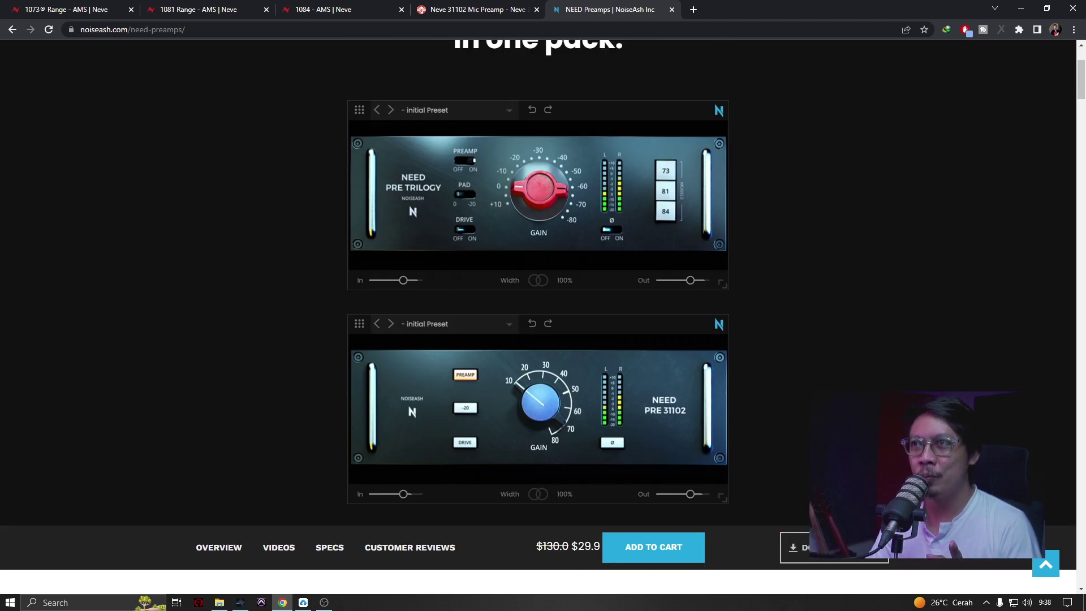
Step: Return to the NoiseAsh home page and browse the Featured Products, including the NEED console EQs and preamp bundles
{"action": "left_click", "coordinate": [12, 29]}
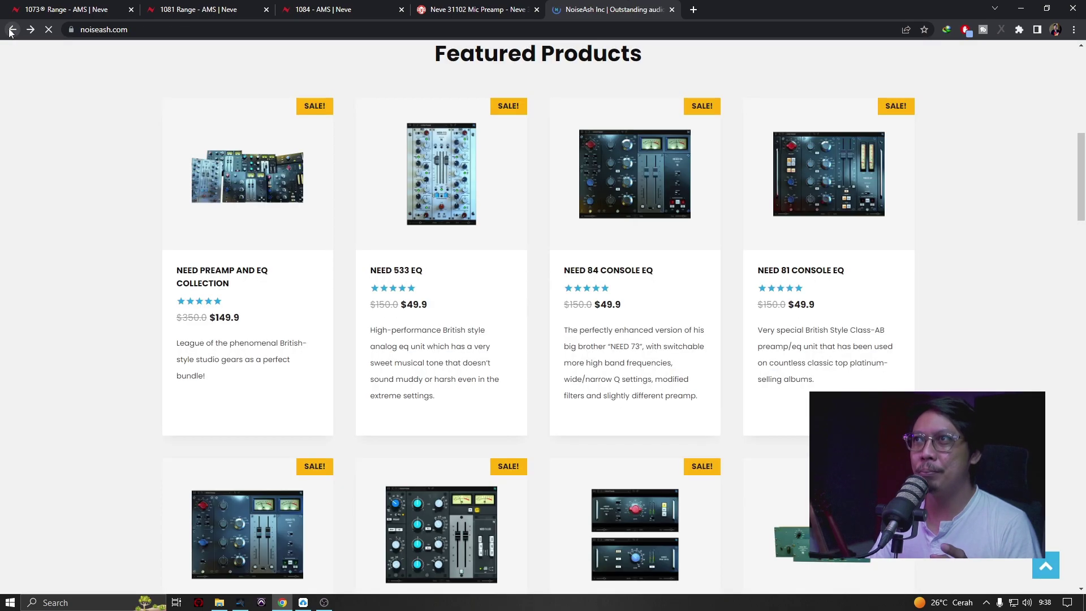
{"action": "scroll", "coordinate": [839, 349], "scroll_direction": "up", "scroll_amount": 3}
{"action": "scroll", "coordinate": [838, 349], "scroll_direction": "down", "scroll_amount": 20}
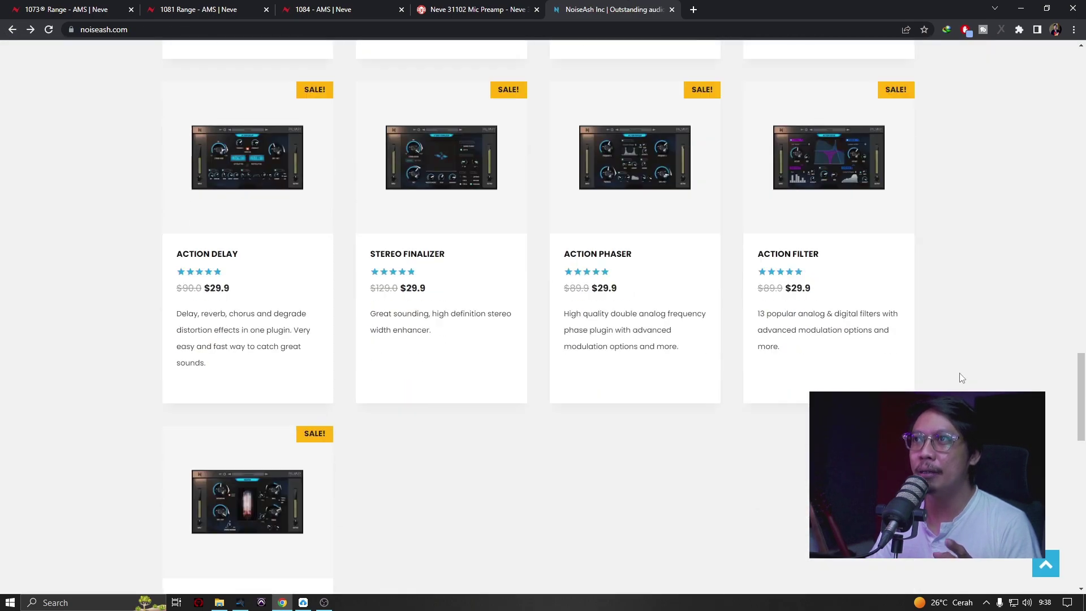
{"action": "left_click", "coordinate": [1046, 564]}
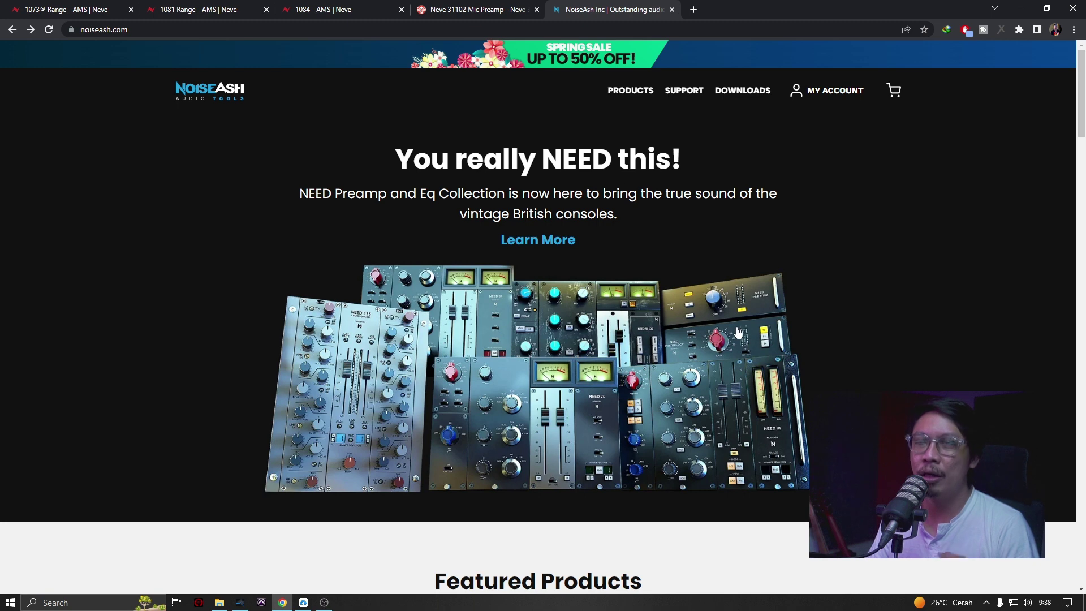
{"action": "scroll", "coordinate": [1031, 304], "scroll_direction": "down", "scroll_amount": 10}
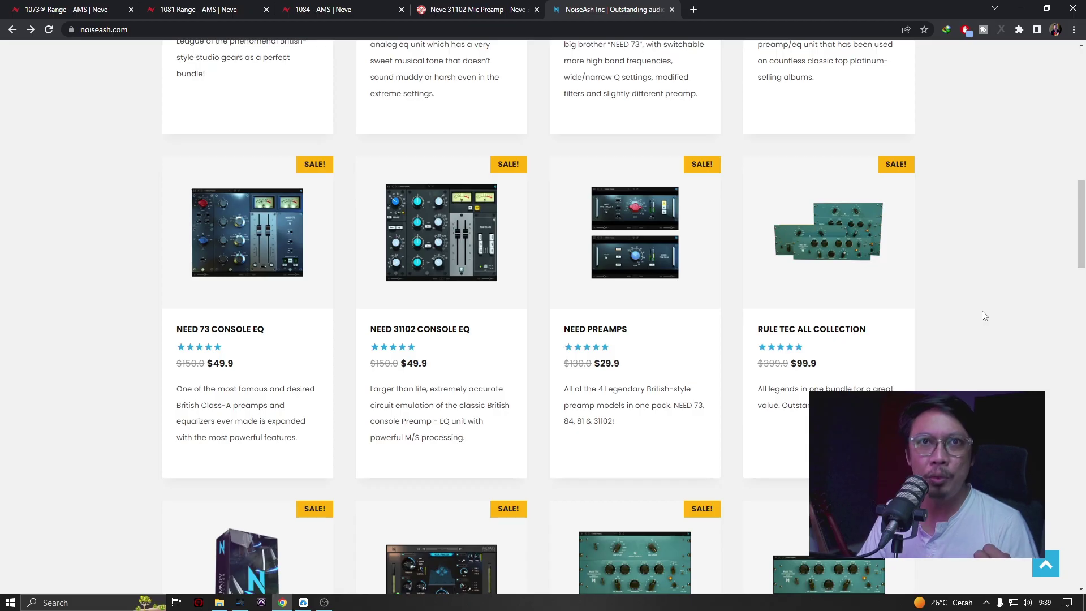
{"action": "scroll", "coordinate": [984, 315], "scroll_direction": "up", "scroll_amount": 4}
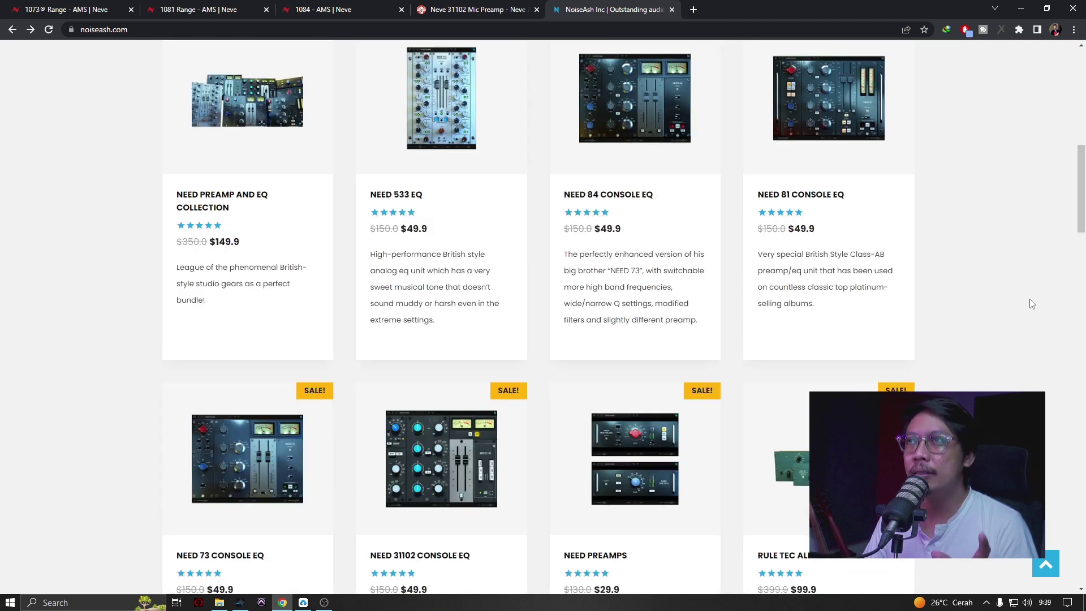